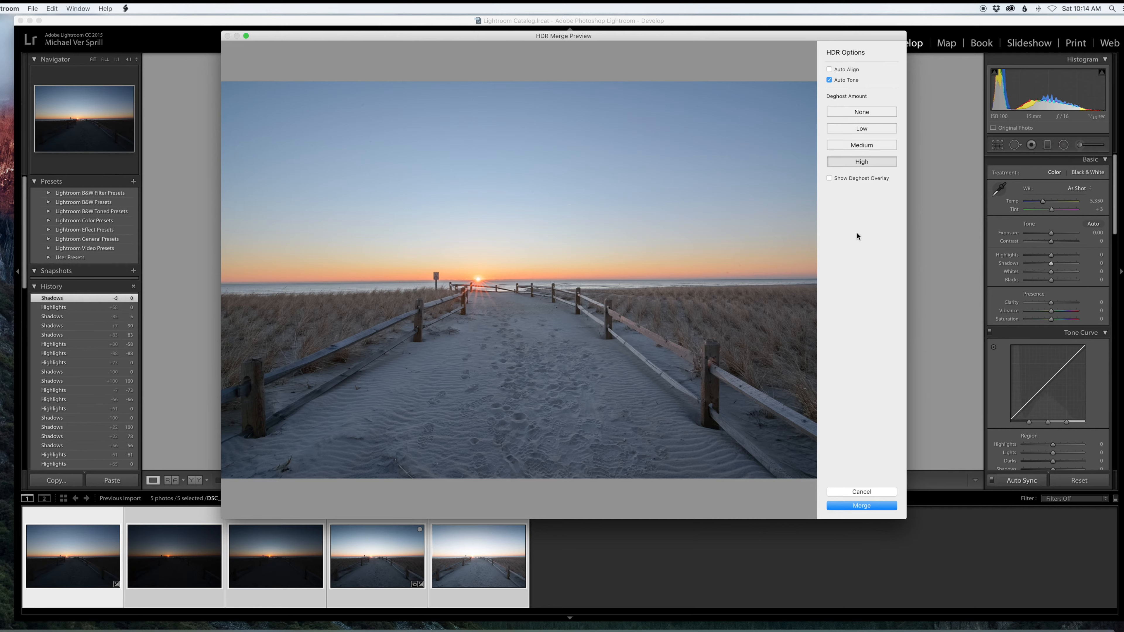
Step: Merge the five bracketed beach photos into an HDR image and set the merged photo's exposure to +1.10
{"action": "left_click", "coordinate": [854, 508]}
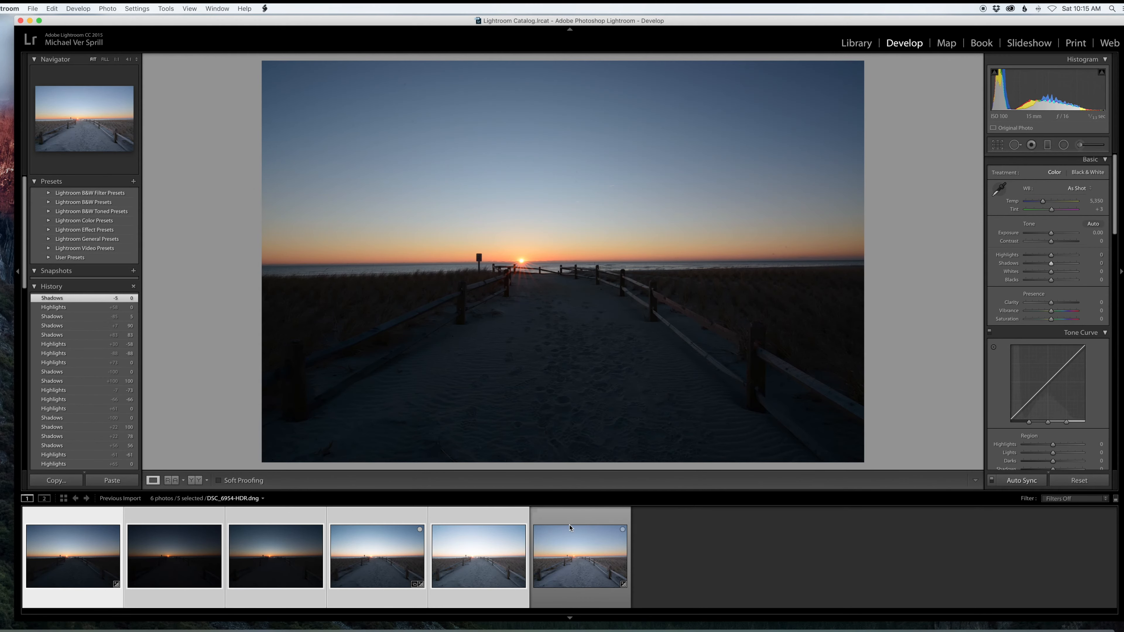
{"action": "left_click", "coordinate": [577, 519]}
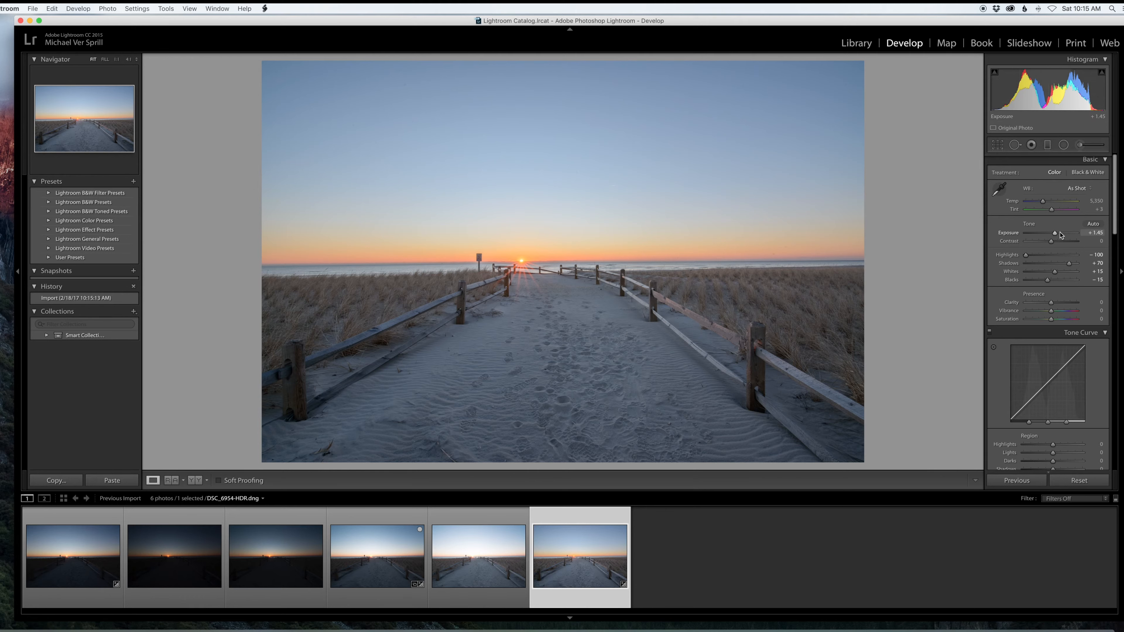
{"action": "left_click_drag", "start_coordinate": [1055, 234], "coordinate": [1054, 234]}
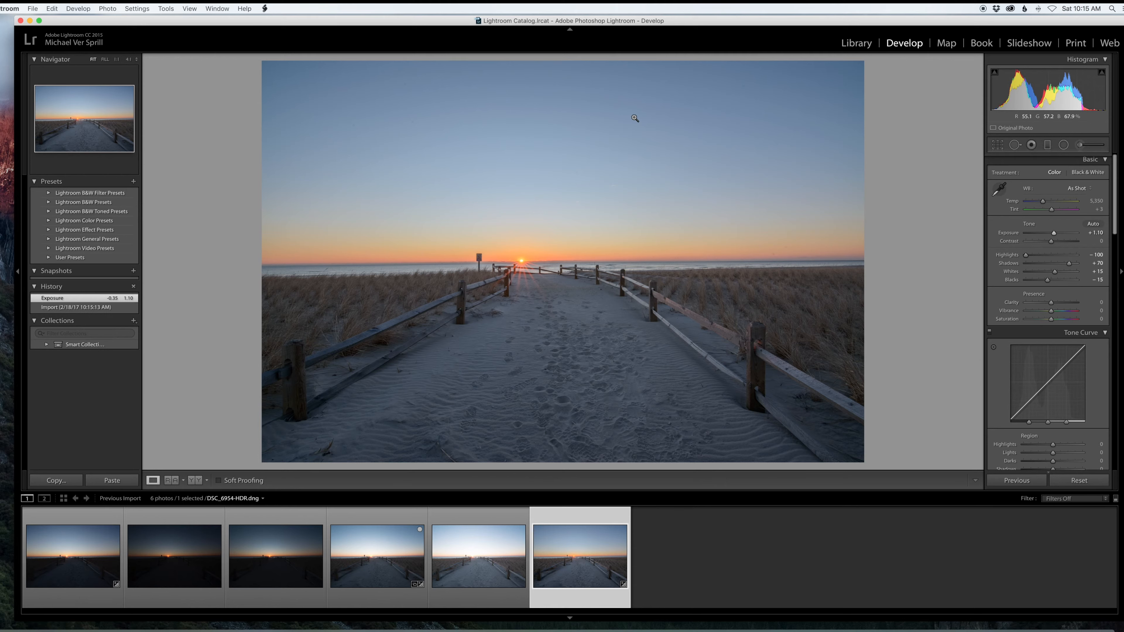
Step: Add a graduated filter over the sky, fading out at the horizon, and shift it slightly downward
{"action": "left_click", "coordinate": [1047, 145]}
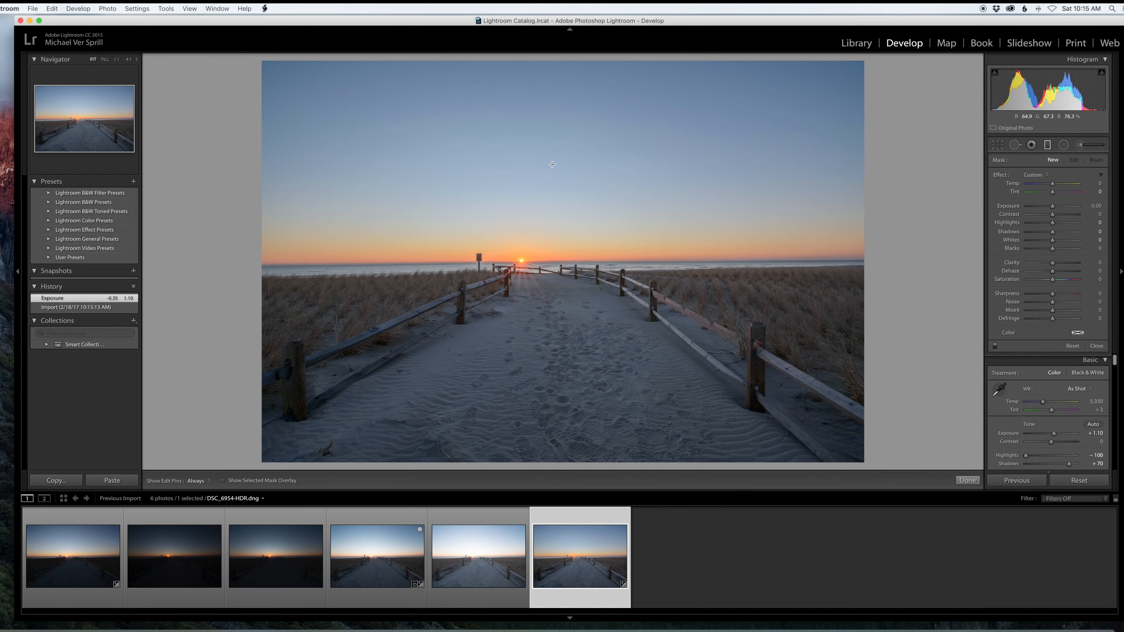
{"action": "left_click_drag", "start_coordinate": [551, 170], "coordinate": [552, 269]}
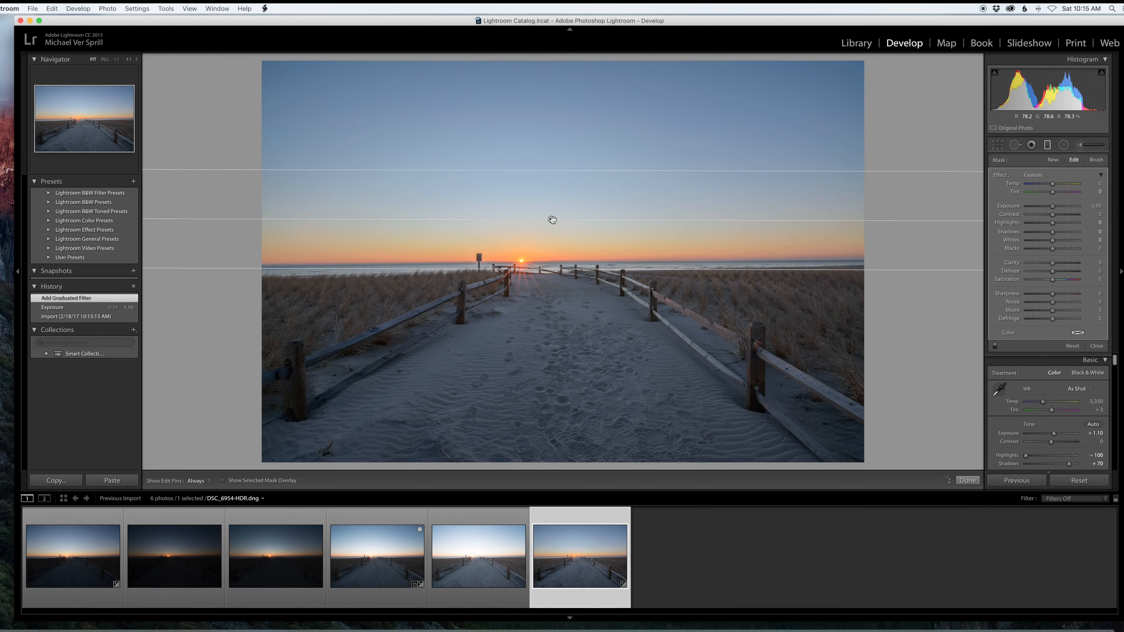
{"action": "left_click_drag", "start_coordinate": [552, 220], "coordinate": [552, 231]}
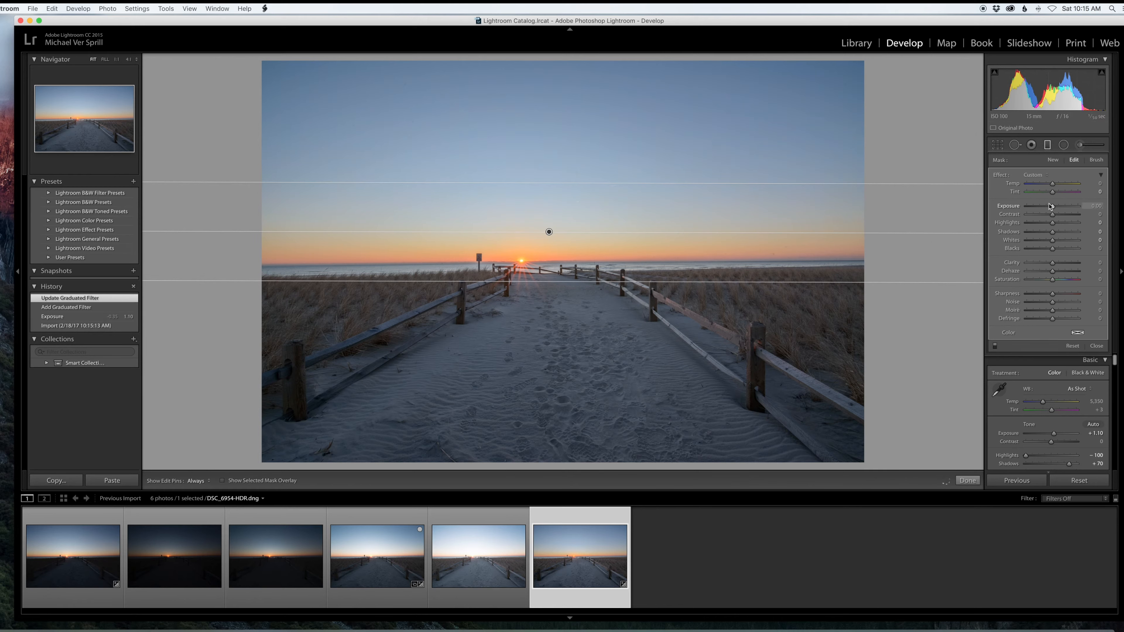
Step: Set the sky graduated filter's exposure to -0.40 and highlights to -25, and nudge it slightly lower to finish it
{"action": "left_click_drag", "start_coordinate": [1050, 205], "coordinate": [1046, 225]}
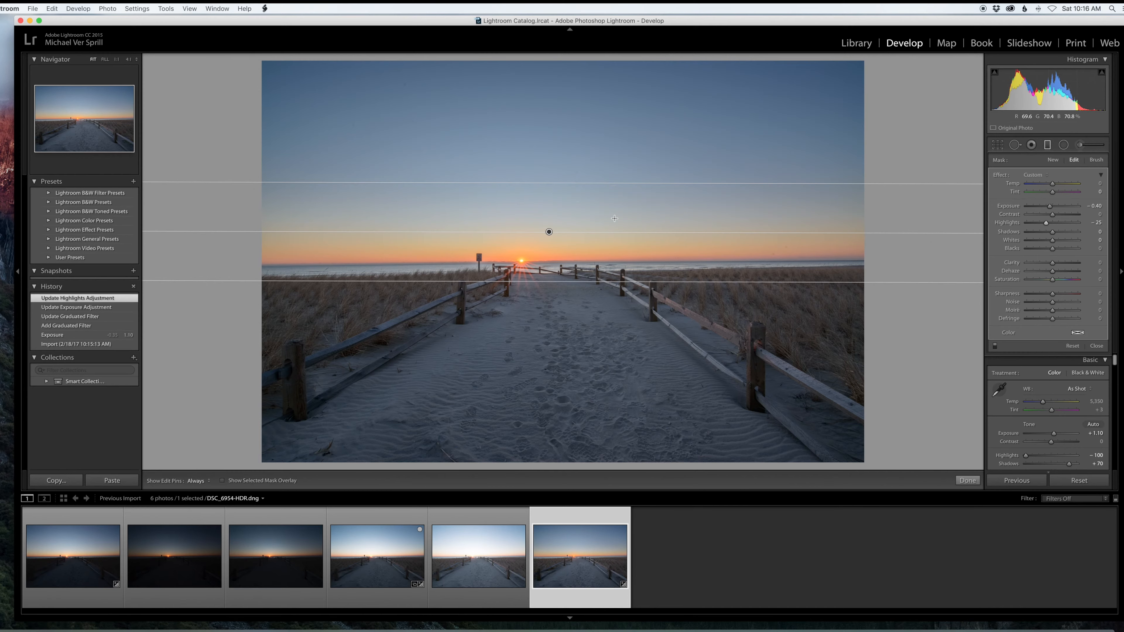
{"action": "left_click_drag", "start_coordinate": [551, 233], "coordinate": [548, 238]}
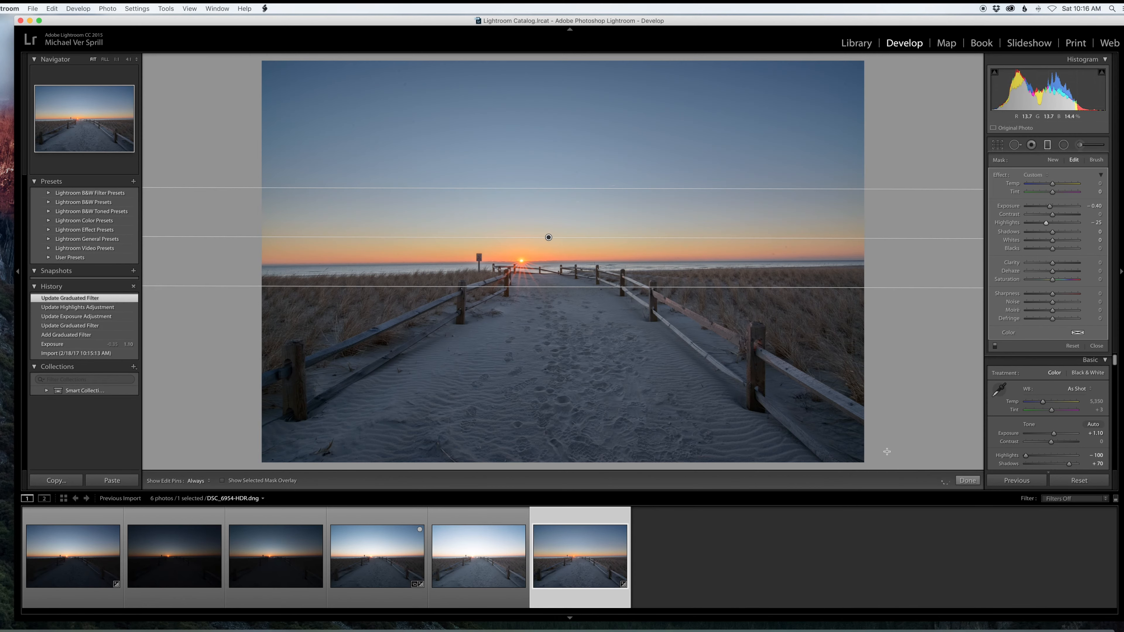
{"action": "left_click", "coordinate": [967, 482]}
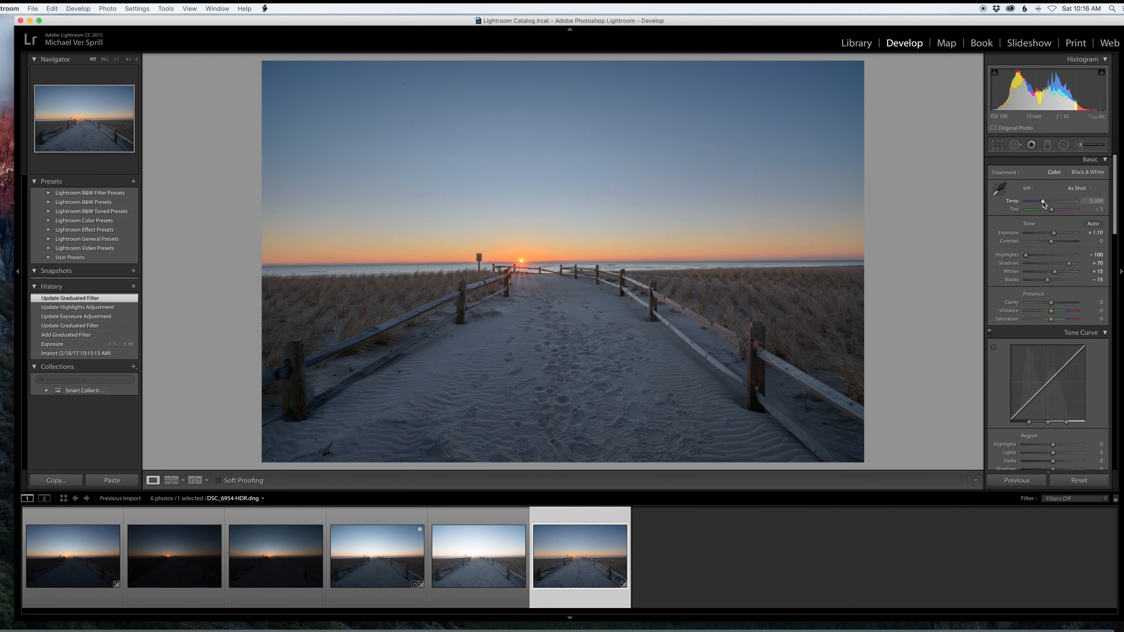
Step: Warm the photo's temperature to 6,269 and set the sky graduated filter's temperature to -15, moving the filter slightly down
{"action": "left_click_drag", "start_coordinate": [1044, 202], "coordinate": [1048, 203]}
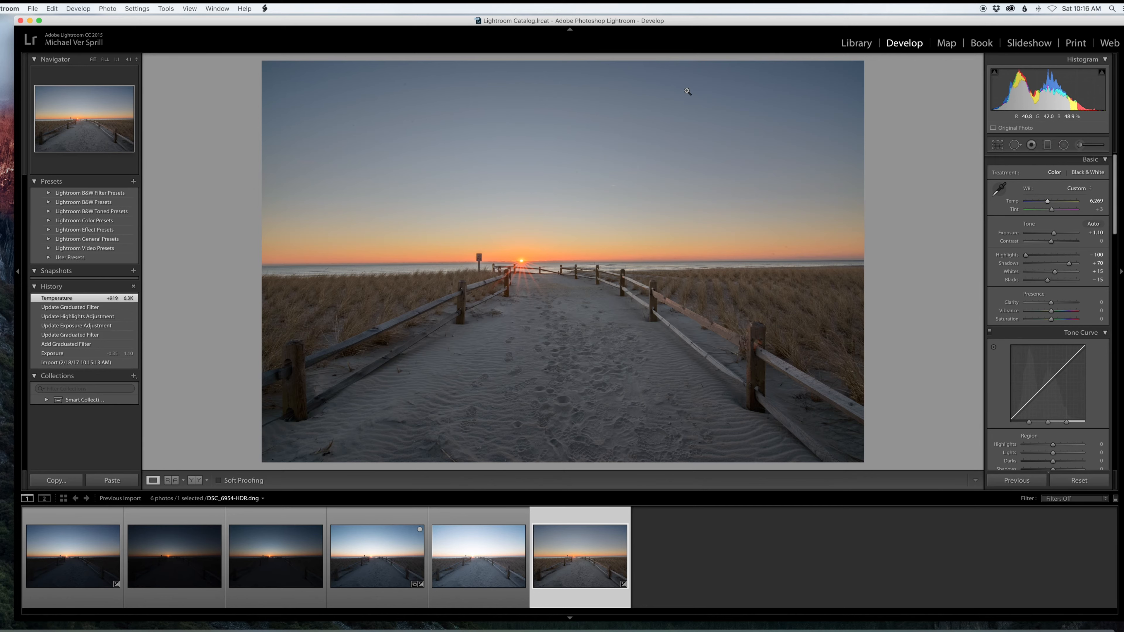
{"action": "left_click", "coordinate": [1047, 145]}
{"action": "left_click", "coordinate": [549, 238]}
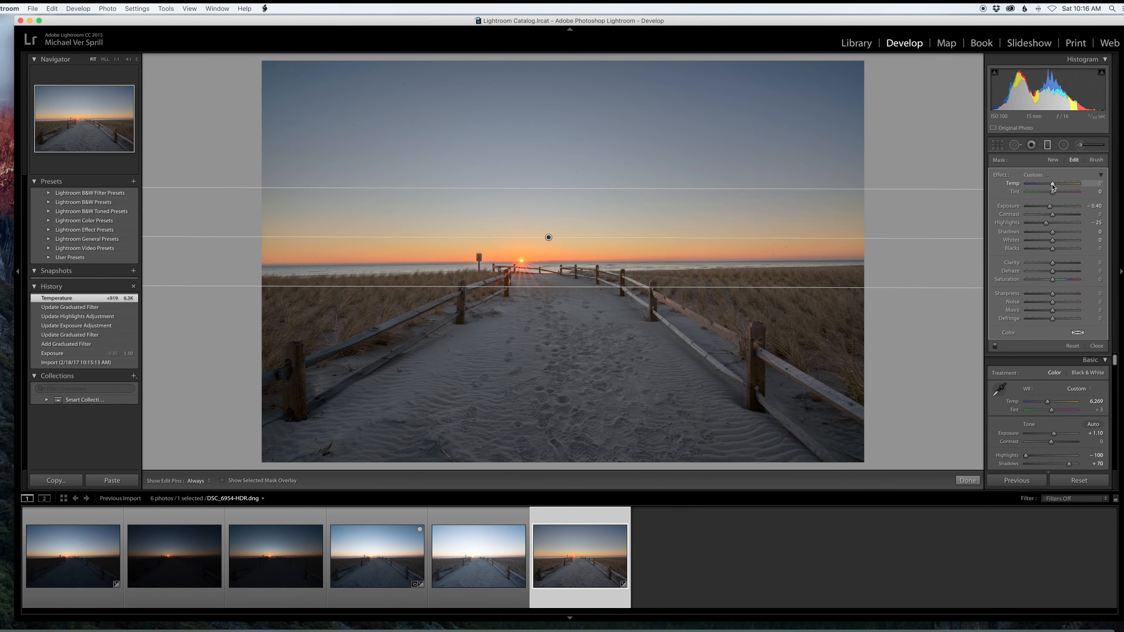
{"action": "left_click_drag", "start_coordinate": [1053, 187], "coordinate": [1053, 187]}
{"action": "left_click_drag", "start_coordinate": [1048, 187], "coordinate": [1048, 186]}
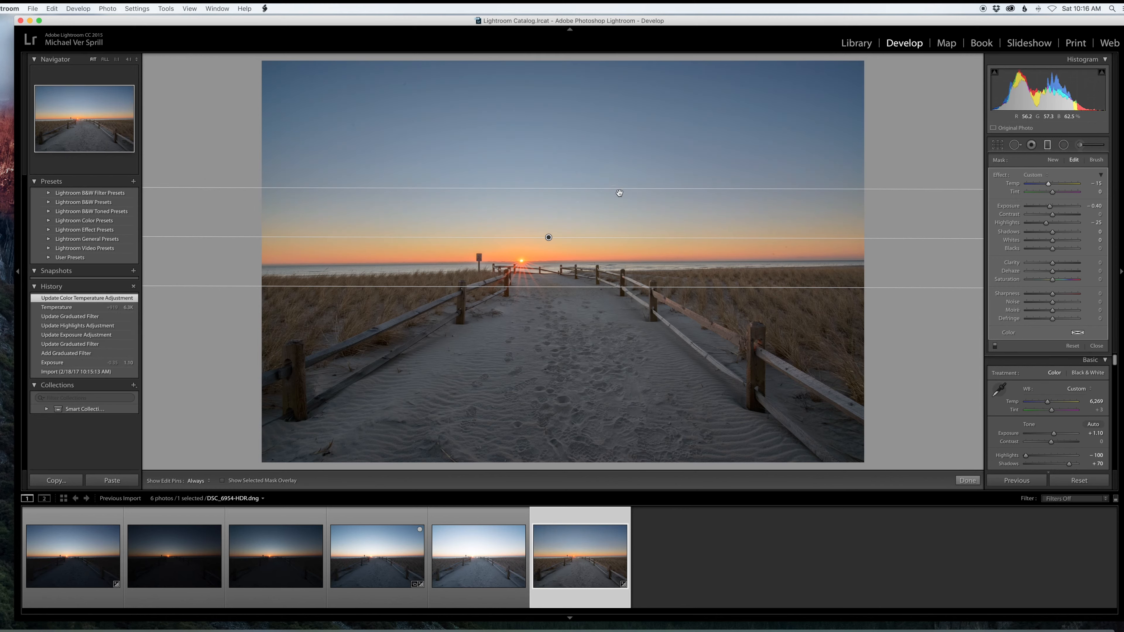
{"action": "left_click_drag", "start_coordinate": [550, 237], "coordinate": [548, 240]}
{"action": "left_click", "coordinate": [969, 481]}
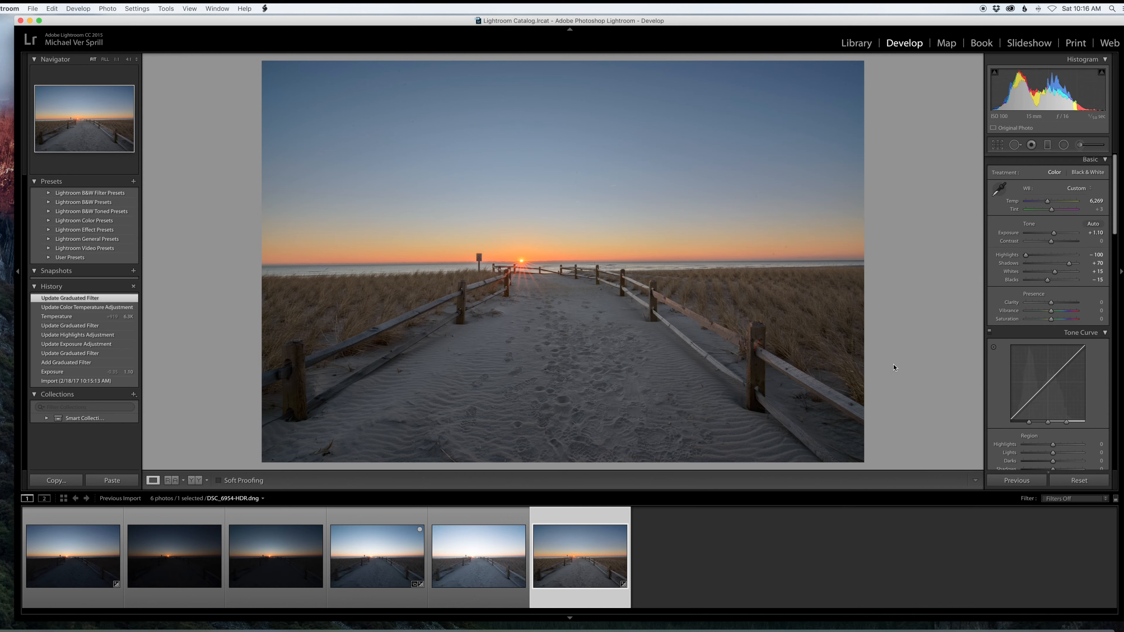
Step: Set the photo's sharpening amount to 40
{"action": "scroll", "coordinate": [1077, 405], "scroll_direction": "down", "scroll_amount": 10}
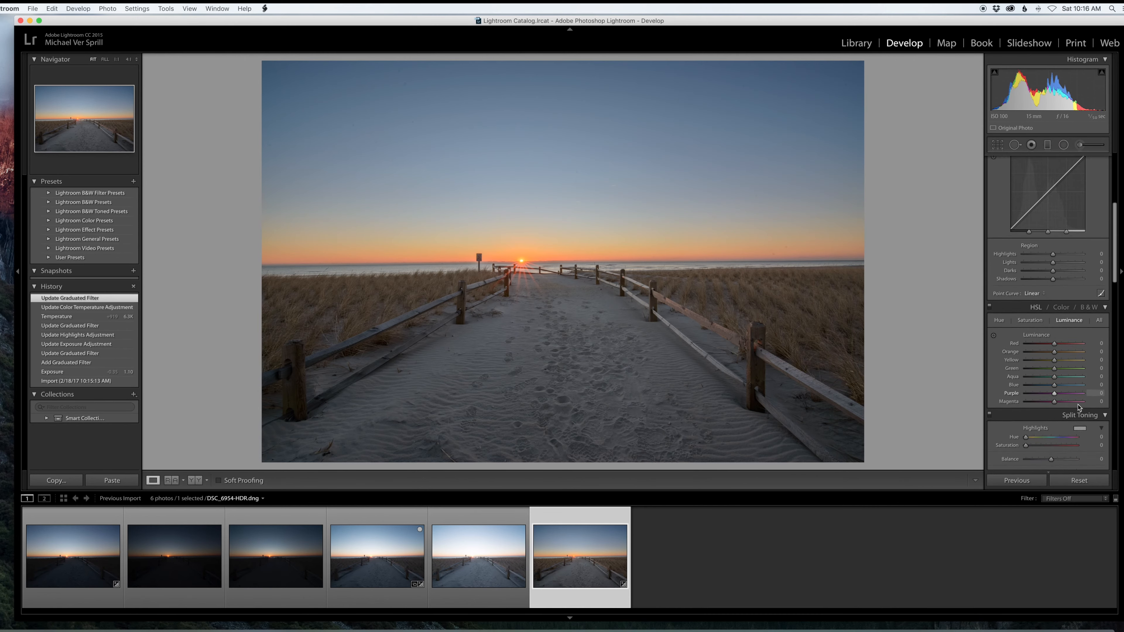
{"action": "scroll", "coordinate": [1076, 405], "scroll_direction": "down", "scroll_amount": 3}
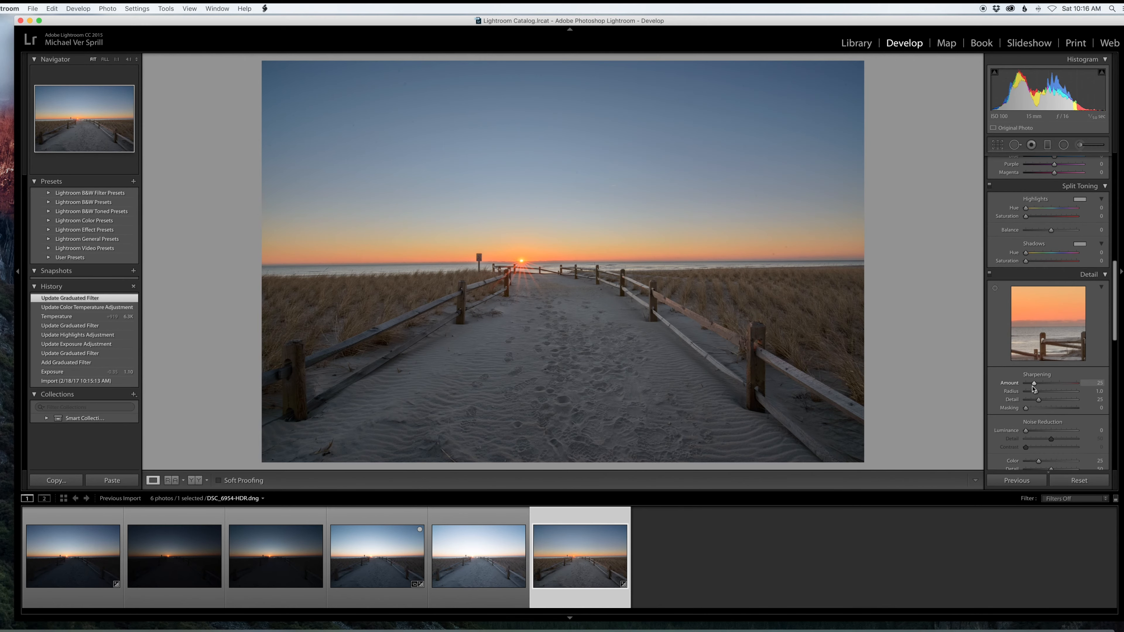
{"action": "left_click_drag", "start_coordinate": [1035, 387], "coordinate": [1039, 386]}
{"action": "scroll", "coordinate": [1053, 385], "scroll_direction": "down", "scroll_amount": 1}
Step: Examine the fence post, dune grass and footprints in the sand up close for sharpness and detail
{"action": "left_click", "coordinate": [472, 311]}
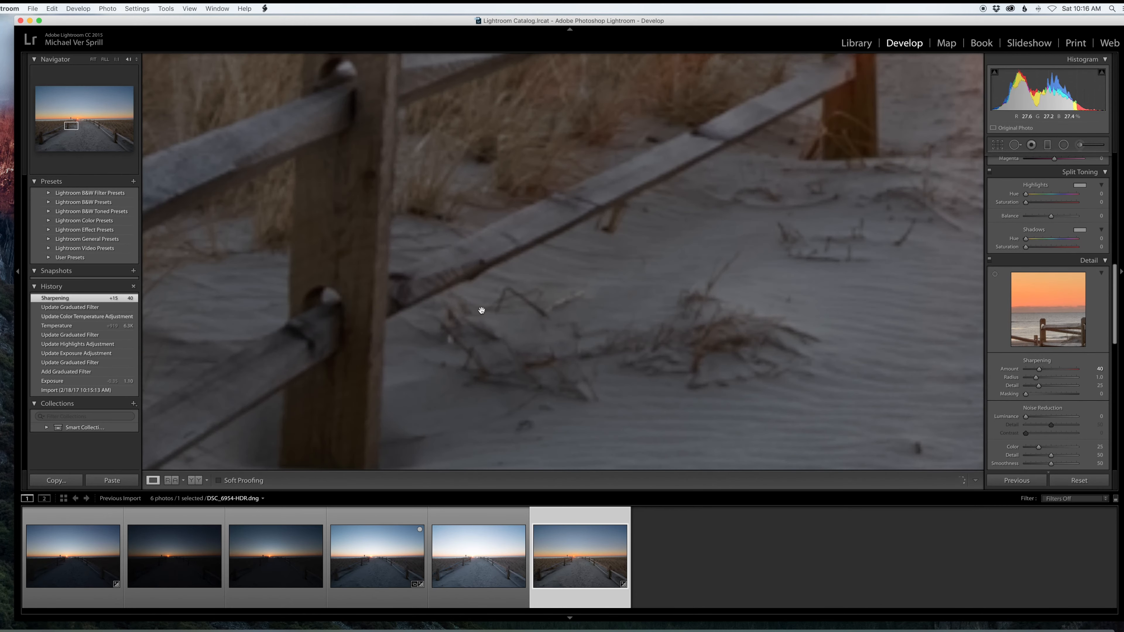
{"action": "scroll", "coordinate": [506, 311], "scroll_direction": "down", "scroll_amount": 10}
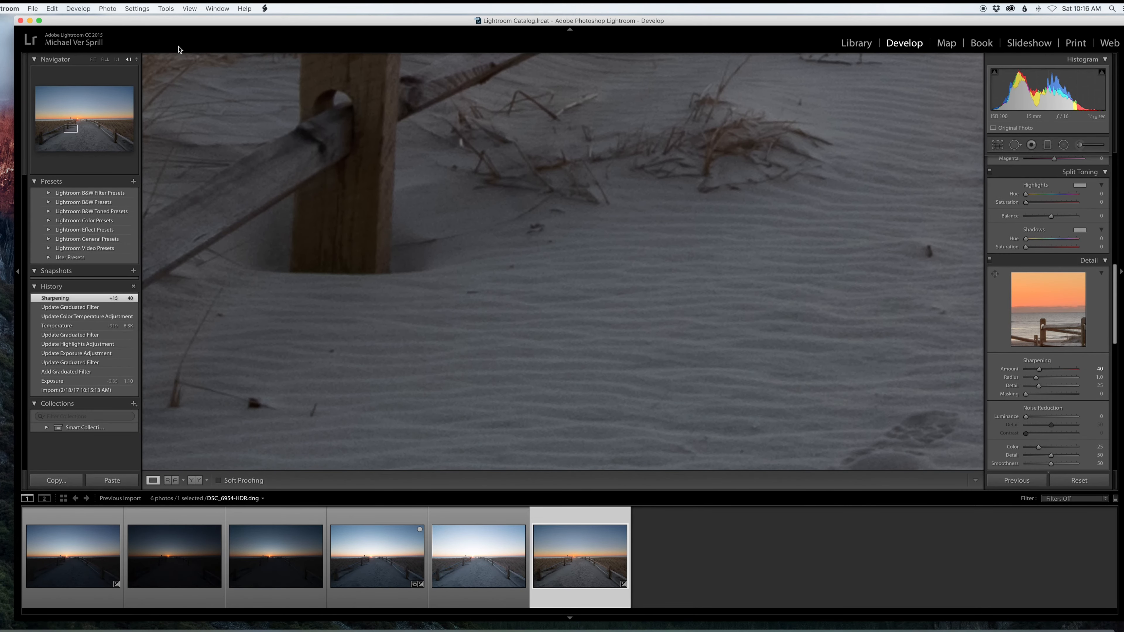
{"action": "left_click", "coordinate": [136, 59]}
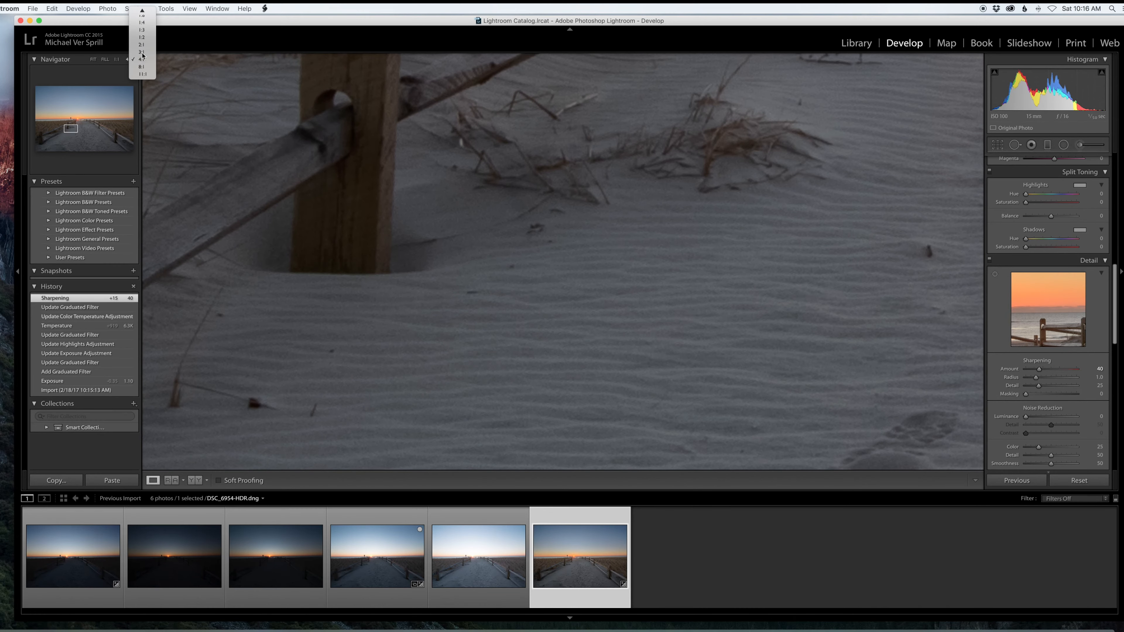
{"action": "left_click", "coordinate": [142, 53]}
{"action": "left_click_drag", "start_coordinate": [674, 265], "coordinate": [778, 295]}
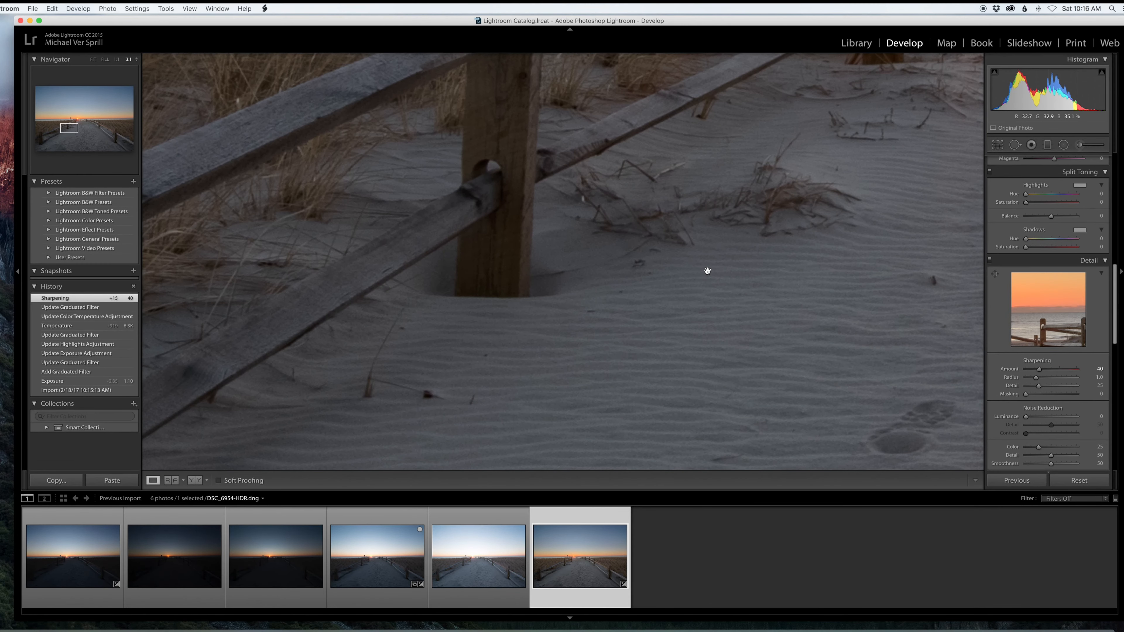
{"action": "left_click_drag", "start_coordinate": [708, 271], "coordinate": [475, 228]}
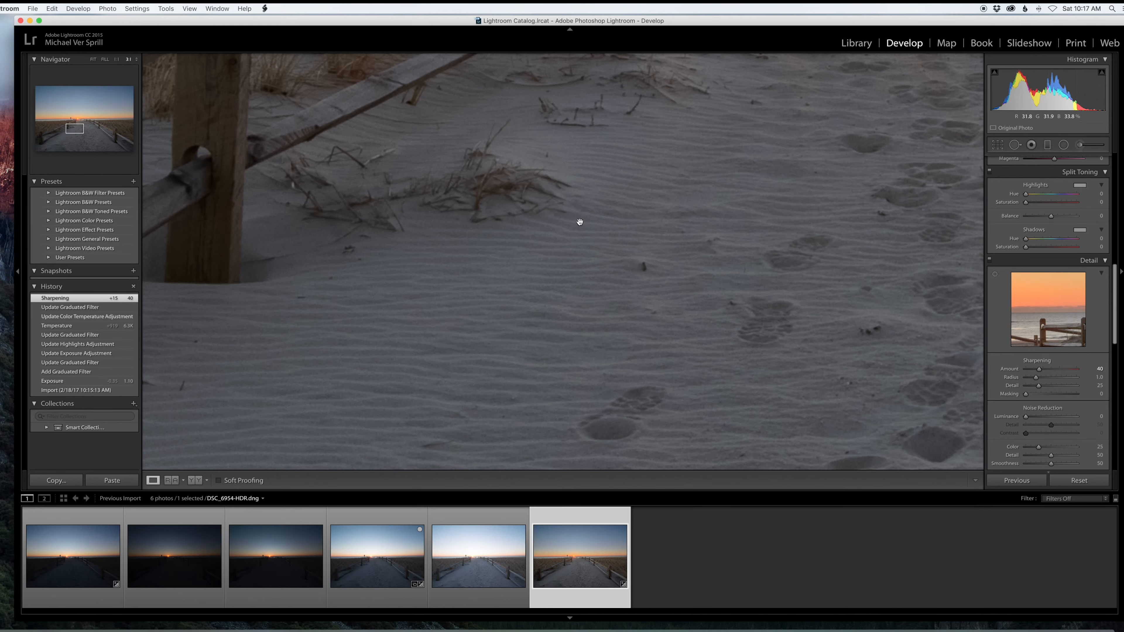
{"action": "left_click_drag", "start_coordinate": [700, 228], "coordinate": [494, 292]}
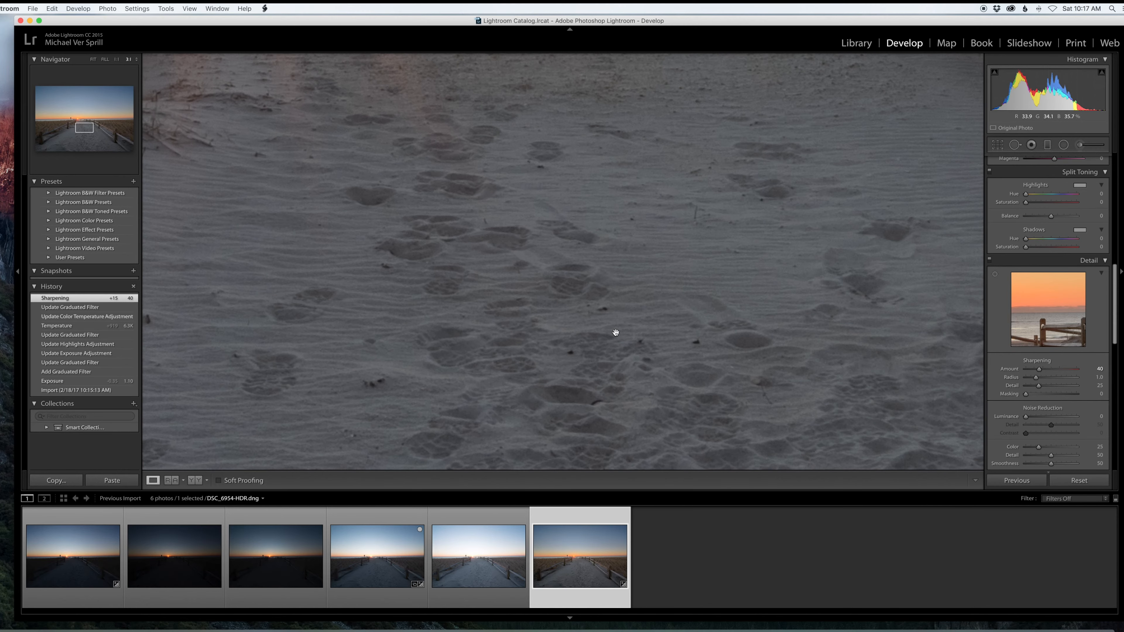
{"action": "left_click_drag", "start_coordinate": [615, 331], "coordinate": [517, 145]}
{"action": "left_click_drag", "start_coordinate": [627, 285], "coordinate": [595, 180]}
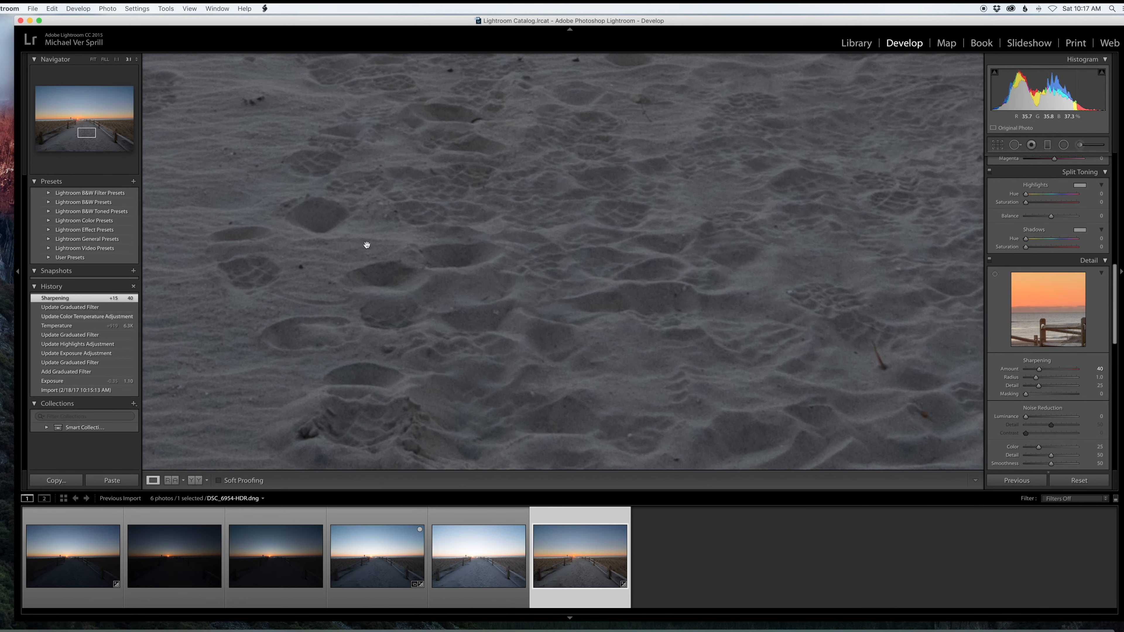
{"action": "left_click_drag", "start_coordinate": [586, 363], "coordinate": [484, 419]}
{"action": "left_click_drag", "start_coordinate": [469, 208], "coordinate": [514, 382]}
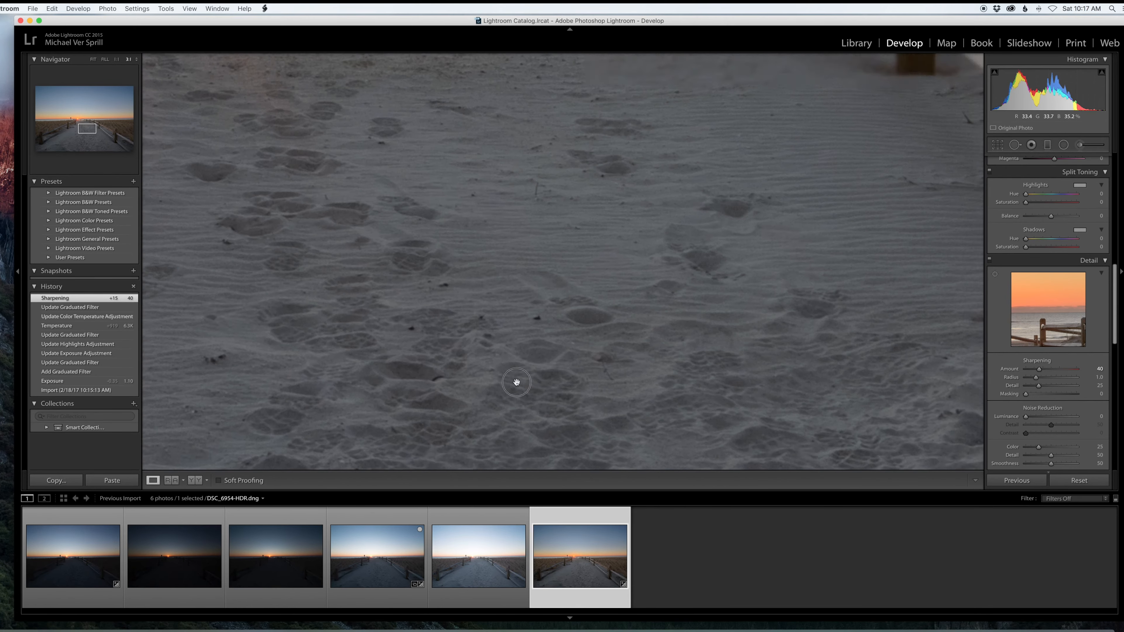
{"action": "left_click_drag", "start_coordinate": [434, 186], "coordinate": [449, 269]}
{"action": "left_click_drag", "start_coordinate": [460, 208], "coordinate": [476, 301]}
{"action": "left_click", "coordinate": [477, 301]}
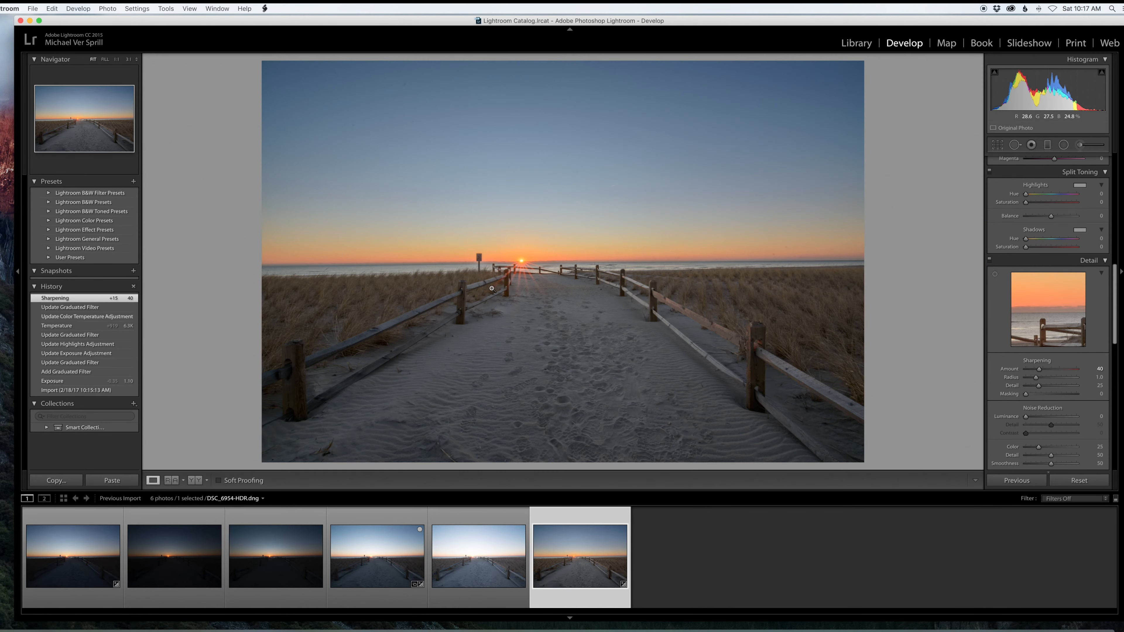
Step: Set the photo's contrast to +27
{"action": "scroll", "coordinate": [1044, 240], "scroll_direction": "up", "scroll_amount": 10}
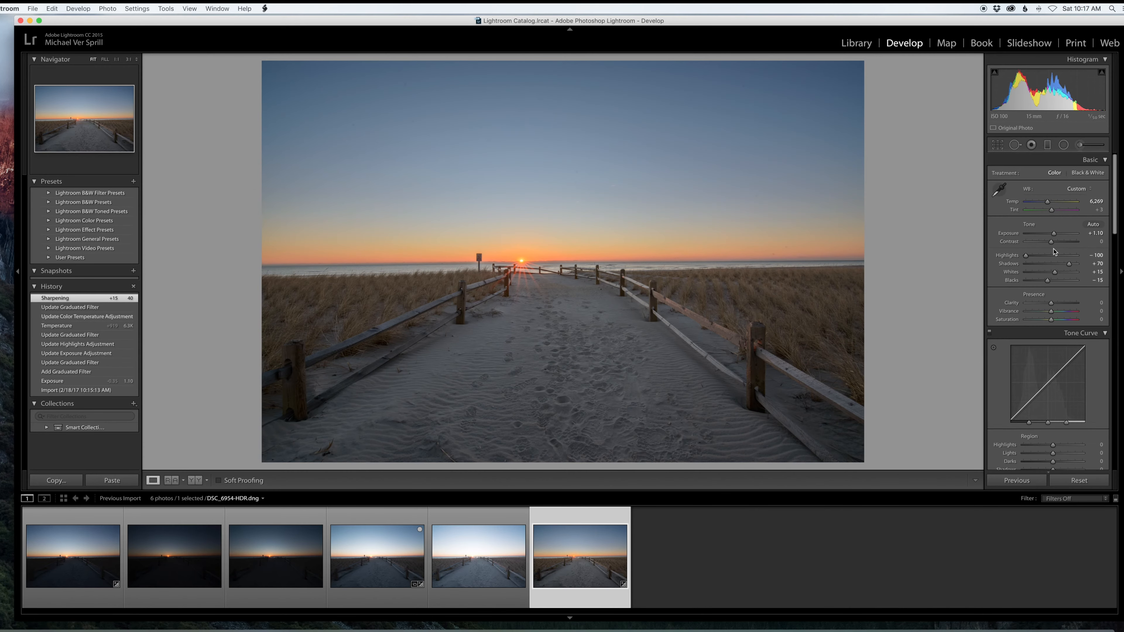
{"action": "left_click_drag", "start_coordinate": [1052, 244], "coordinate": [1059, 243]}
{"action": "left_click", "coordinate": [1058, 243]}
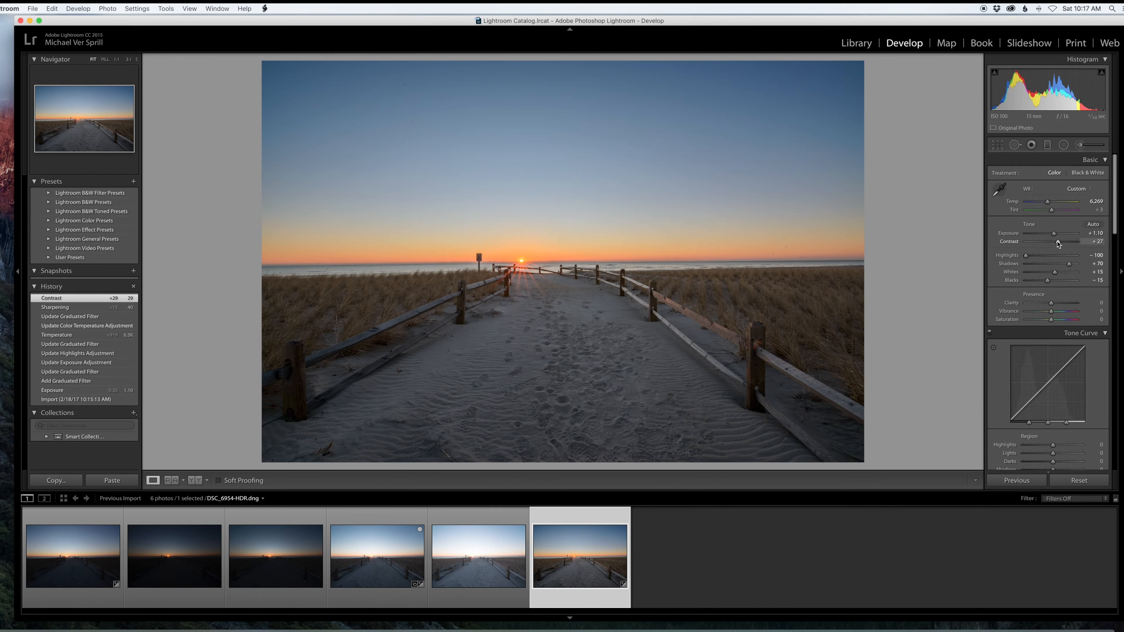
Step: Turn on chromatic aberration removal and lens profile corrections, with the profile's vignetting amount set to 10
{"action": "scroll", "coordinate": [1059, 310], "scroll_direction": "down", "scroll_amount": 4}
{"action": "scroll", "coordinate": [1059, 312], "scroll_direction": "down", "scroll_amount": 8}
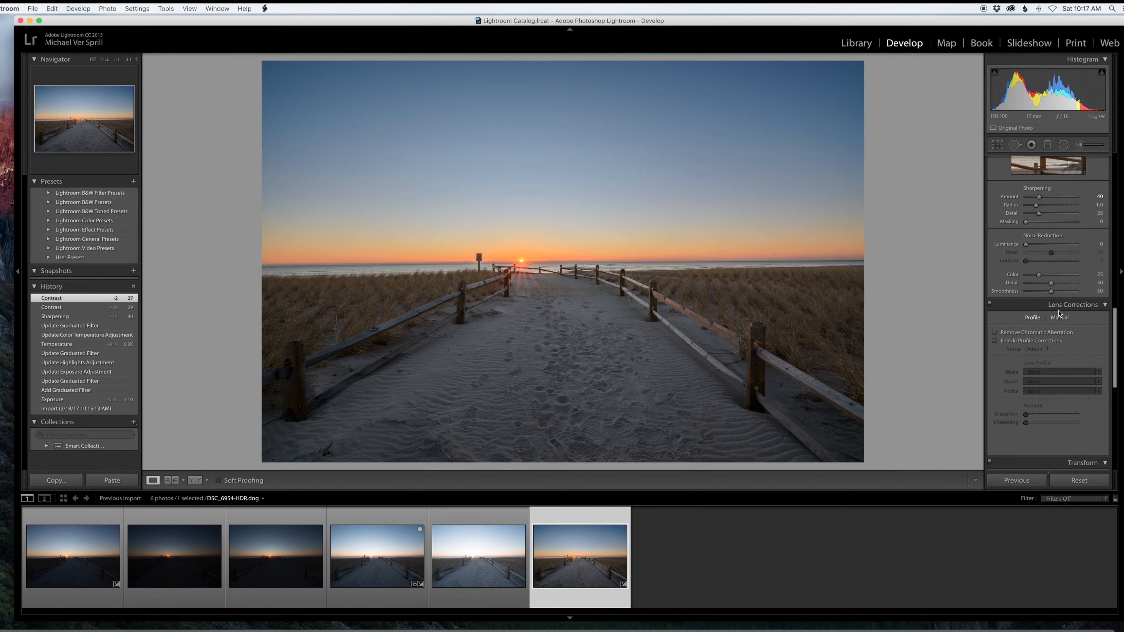
{"action": "left_click", "coordinate": [995, 332]}
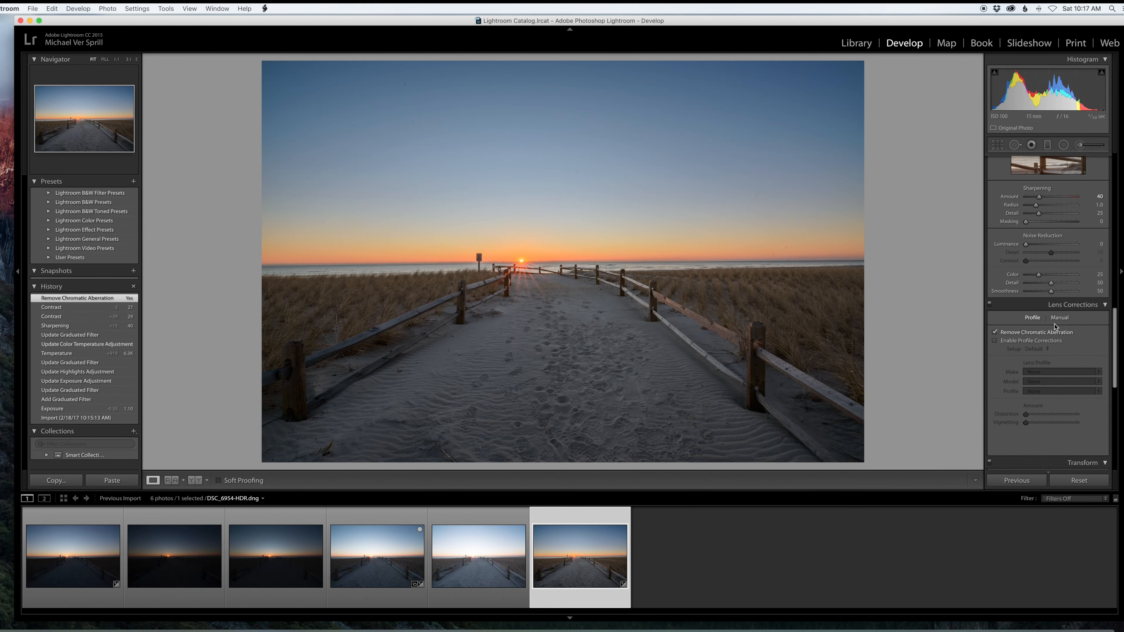
{"action": "left_click", "coordinate": [995, 341]}
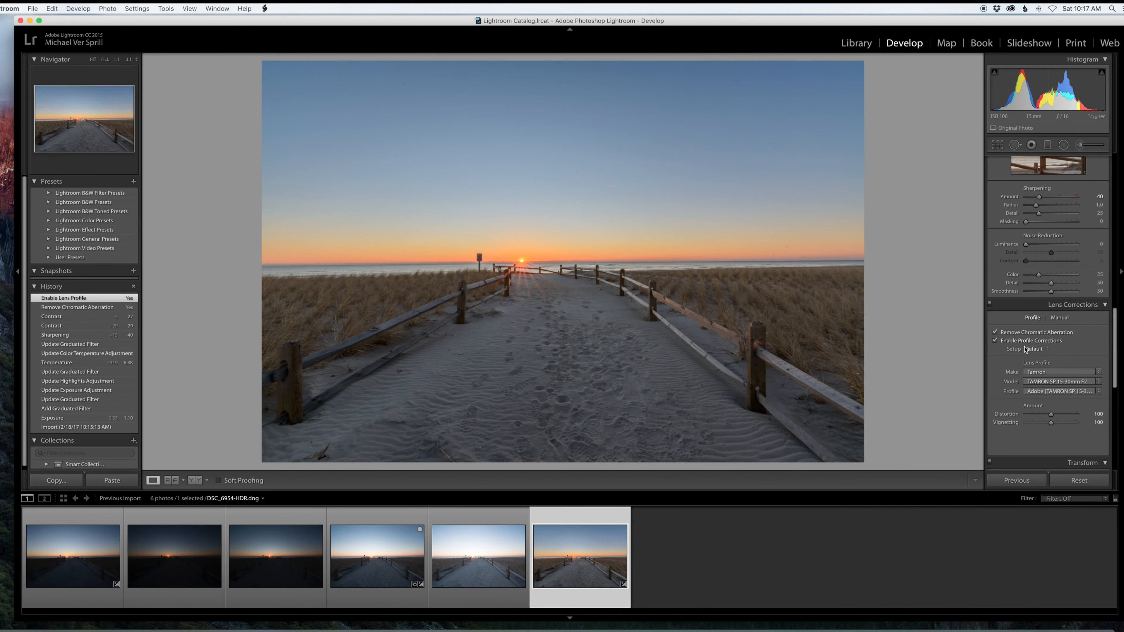
{"action": "scroll", "coordinate": [1050, 410], "scroll_direction": "down", "scroll_amount": 3}
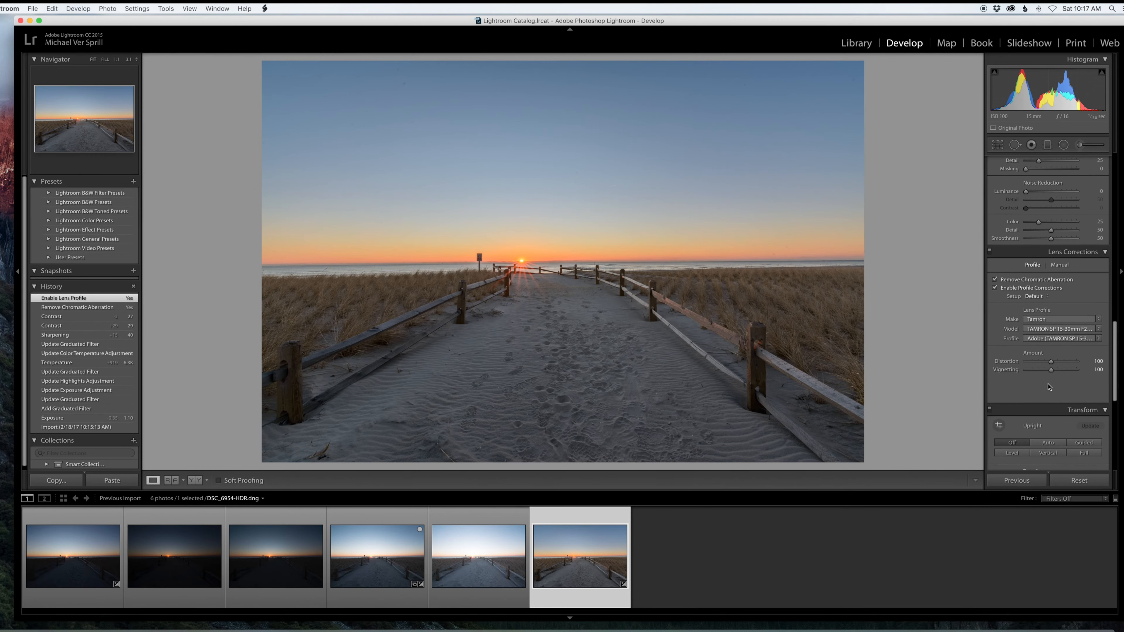
{"action": "left_click", "coordinate": [1029, 370]}
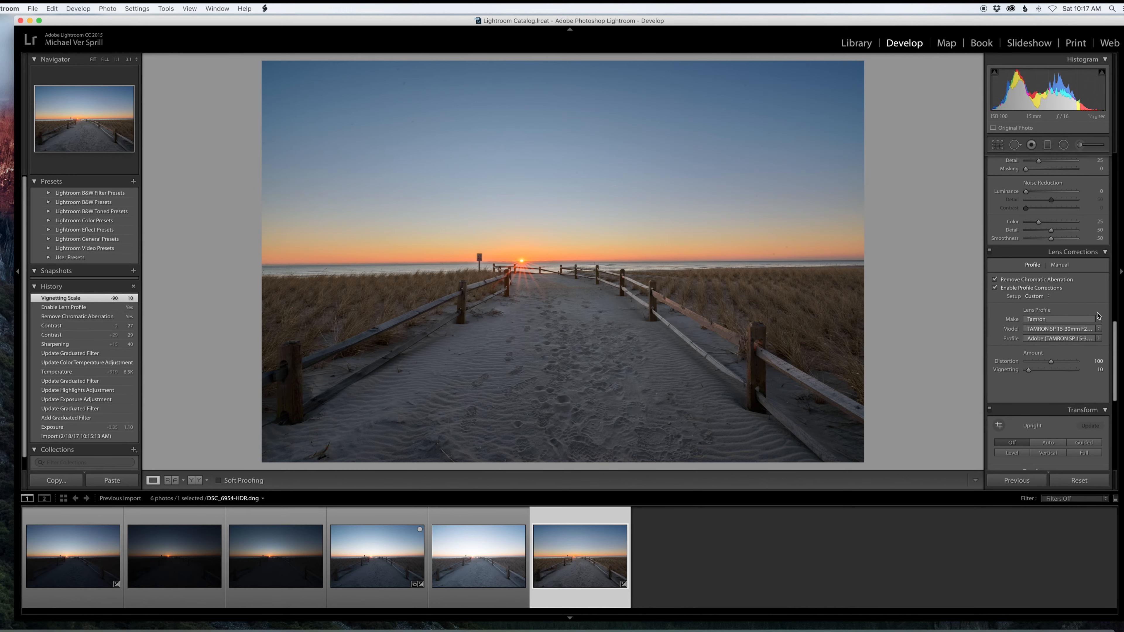
Step: Use Spot Removal to heal the two dust spots in the orange sky just above the sea horizon
{"action": "left_click_drag", "start_coordinate": [1115, 345], "coordinate": [1115, 164]}
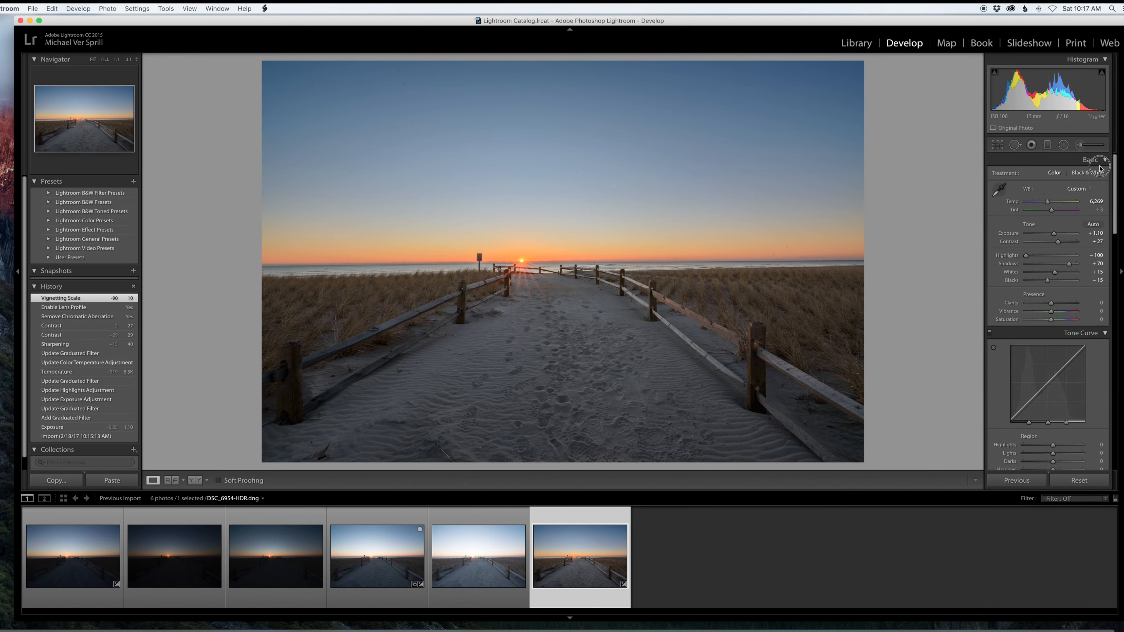
{"action": "left_click", "coordinate": [810, 215]}
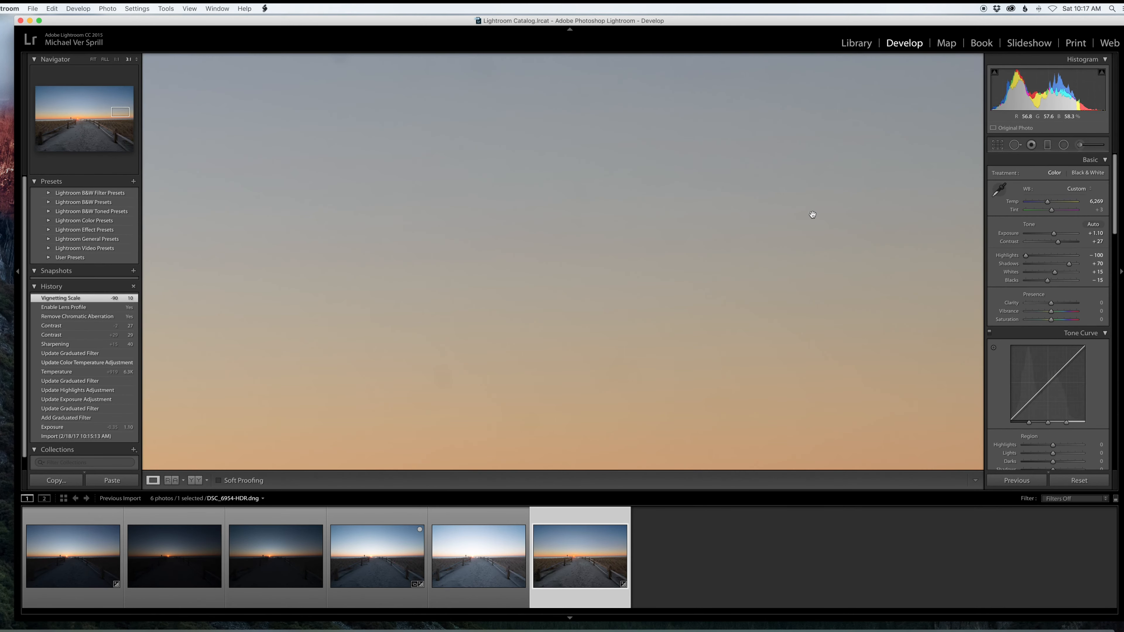
{"action": "key", "text": "q"}
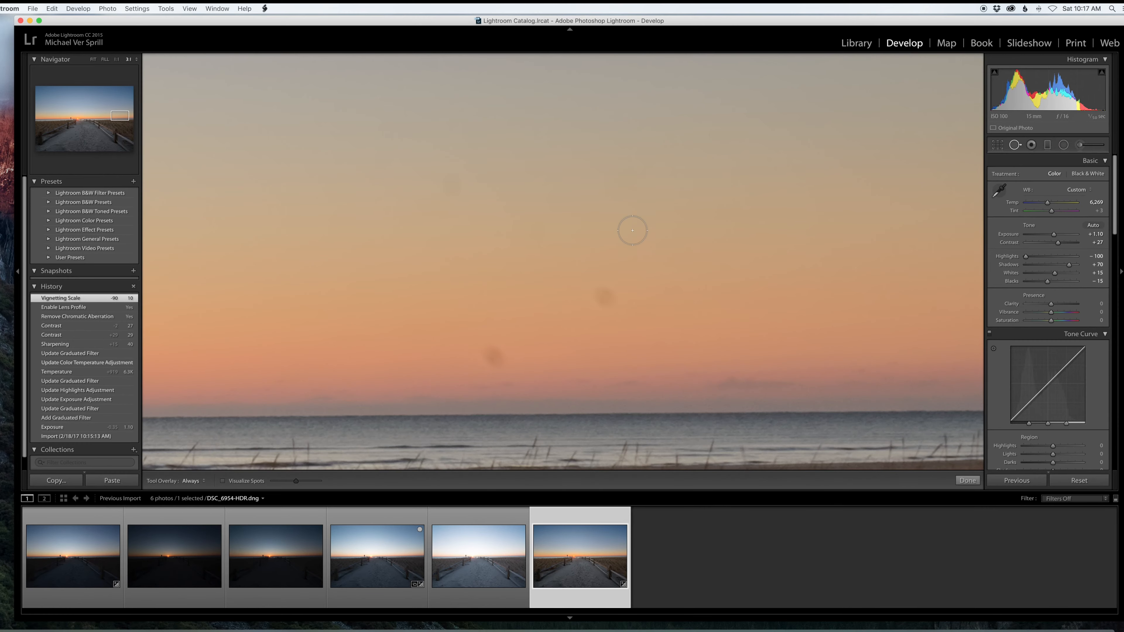
{"action": "left_click", "coordinate": [602, 298]}
{"action": "left_click", "coordinate": [495, 354]}
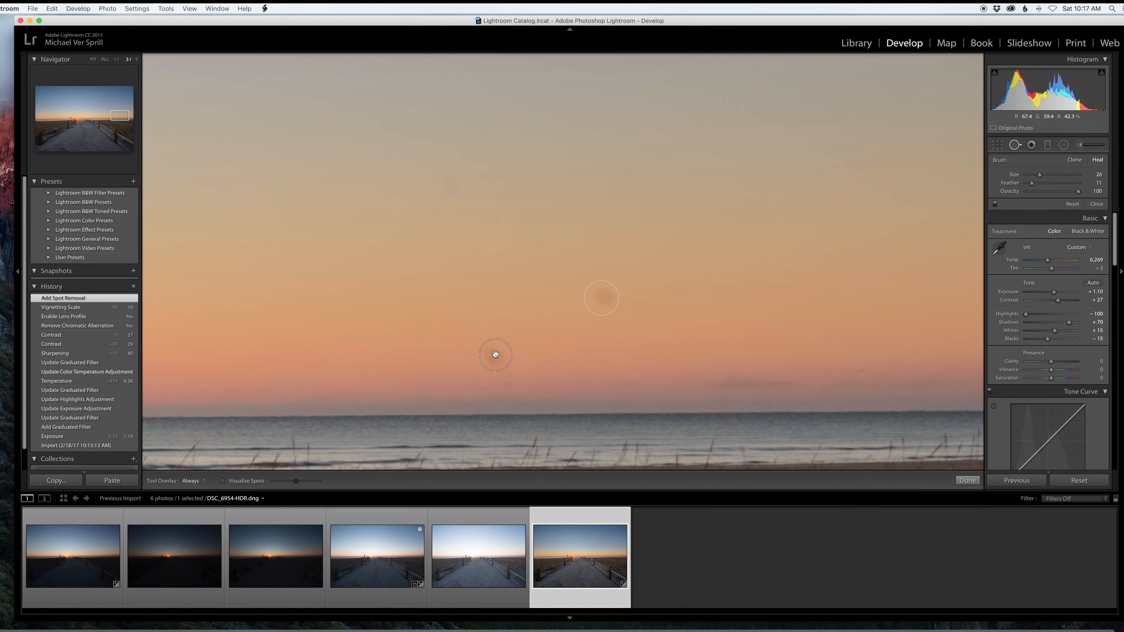
Step: Heal the remaining dust spot low in the orange sky, check the neighbouring sky and finish with Spot Removal
{"action": "left_click", "coordinate": [496, 354]}
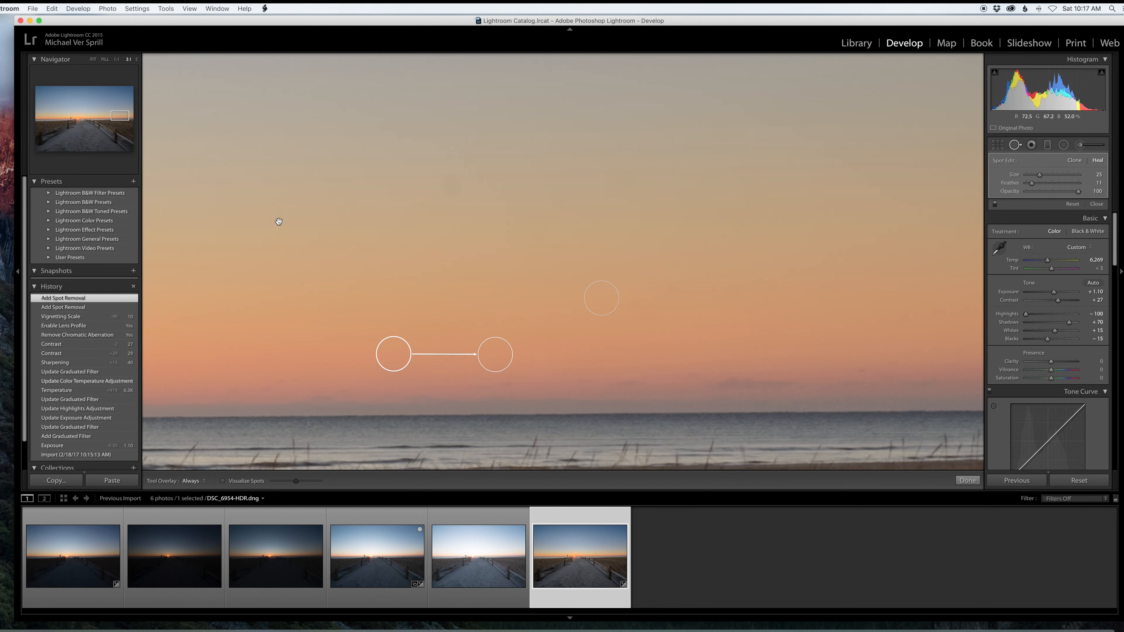
{"action": "left_click_drag", "start_coordinate": [279, 221], "coordinate": [840, 248]}
{"action": "left_click_drag", "start_coordinate": [230, 199], "coordinate": [724, 232]}
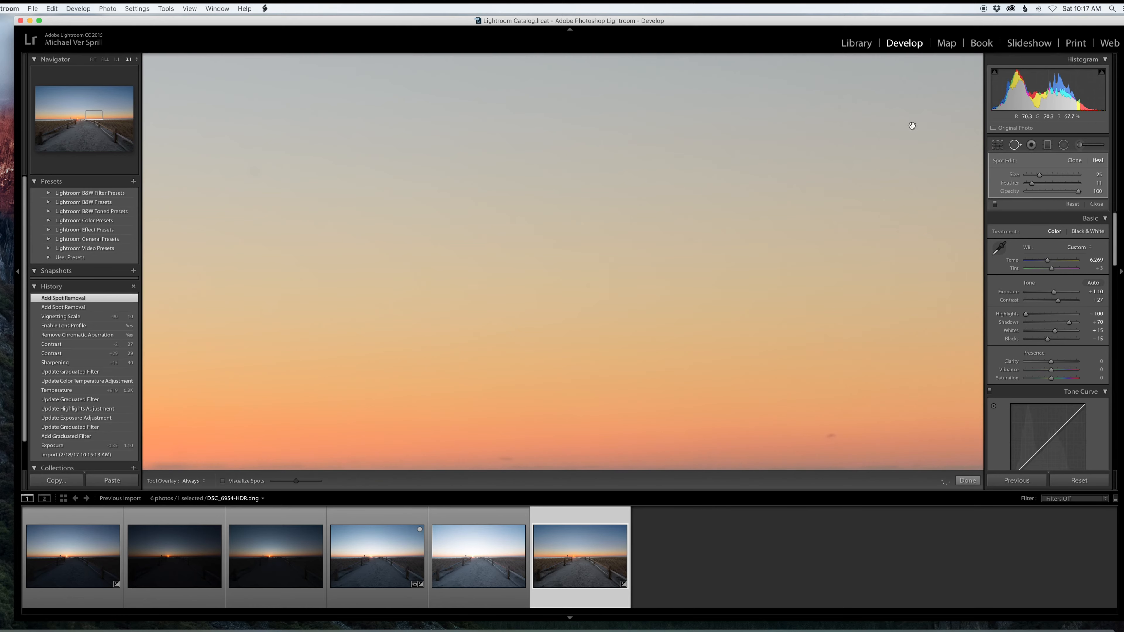
{"action": "left_click", "coordinate": [1096, 204]}
{"action": "left_click", "coordinate": [583, 201]}
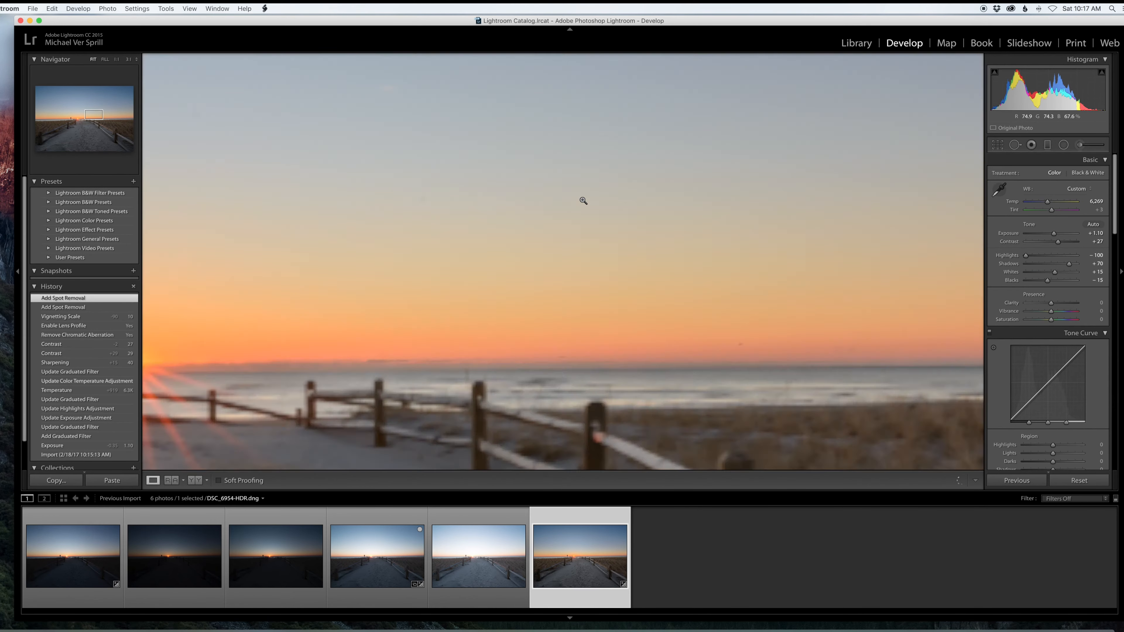
Step: Use Spot Removal to heal a dust spot in the blue upper-left part of the sky
{"action": "left_click", "coordinate": [289, 85]}
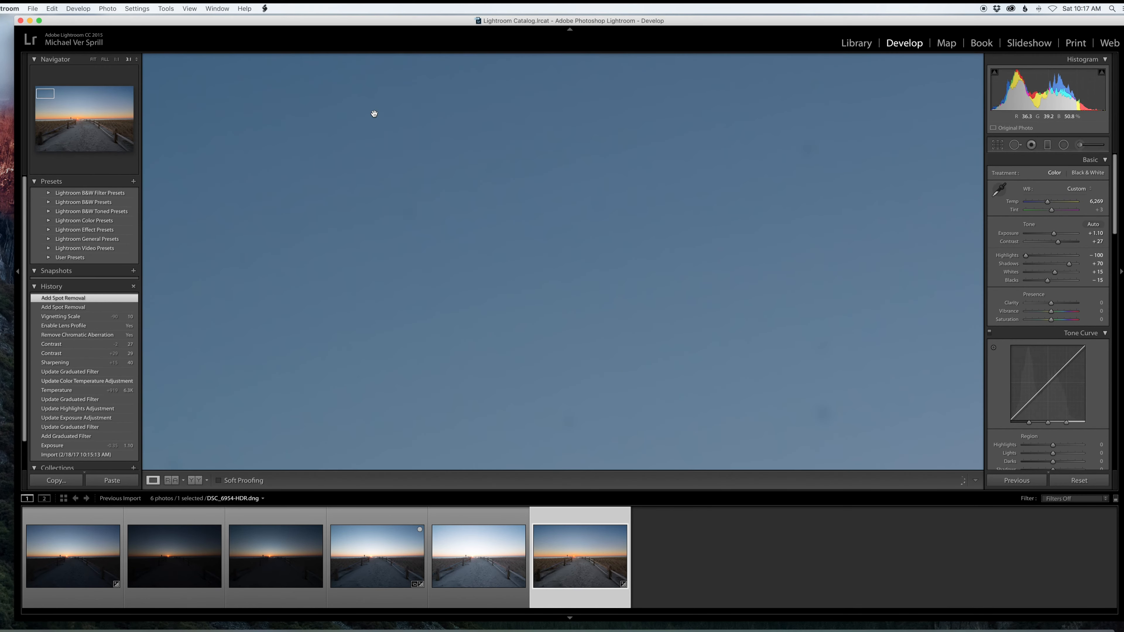
{"action": "left_click_drag", "start_coordinate": [499, 201], "coordinate": [399, 164]}
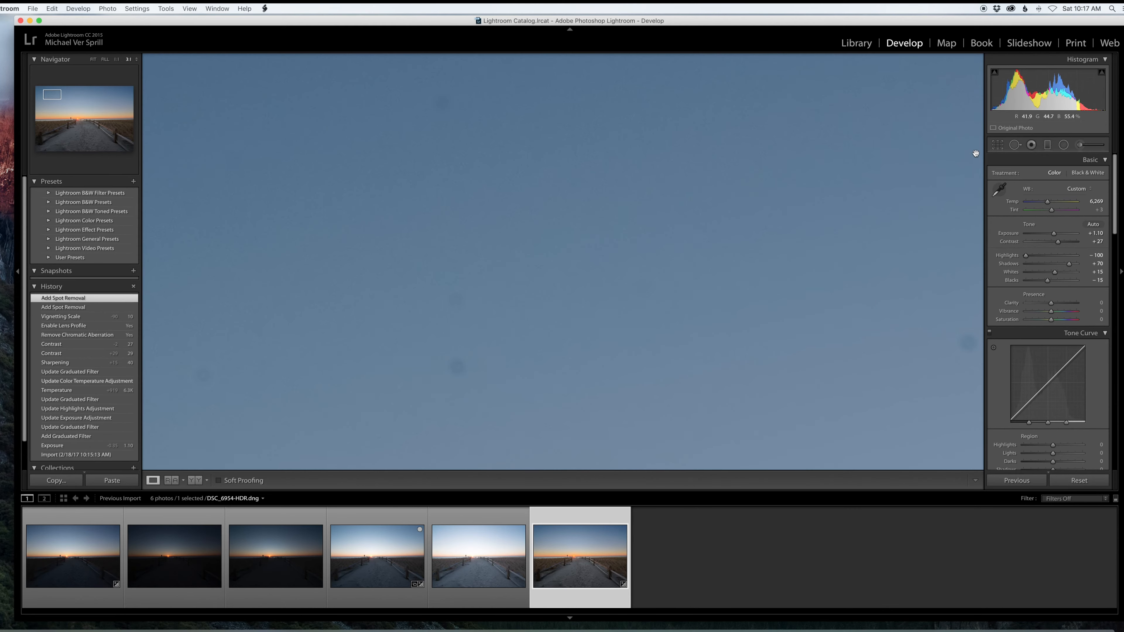
{"action": "left_click", "coordinate": [1063, 145]}
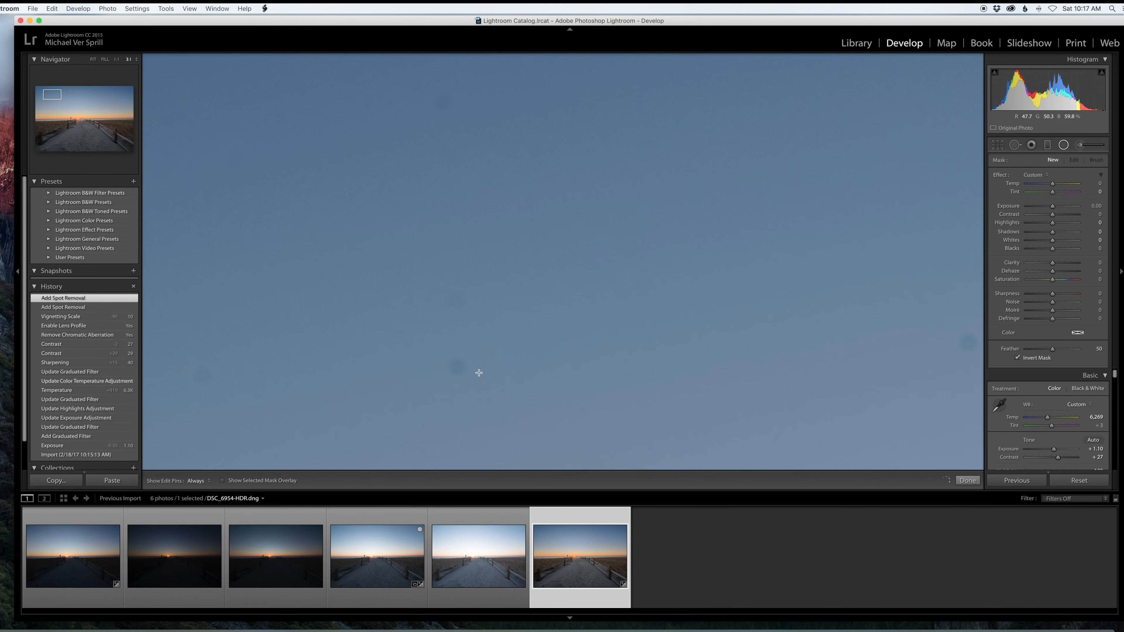
{"action": "key", "text": "q"}
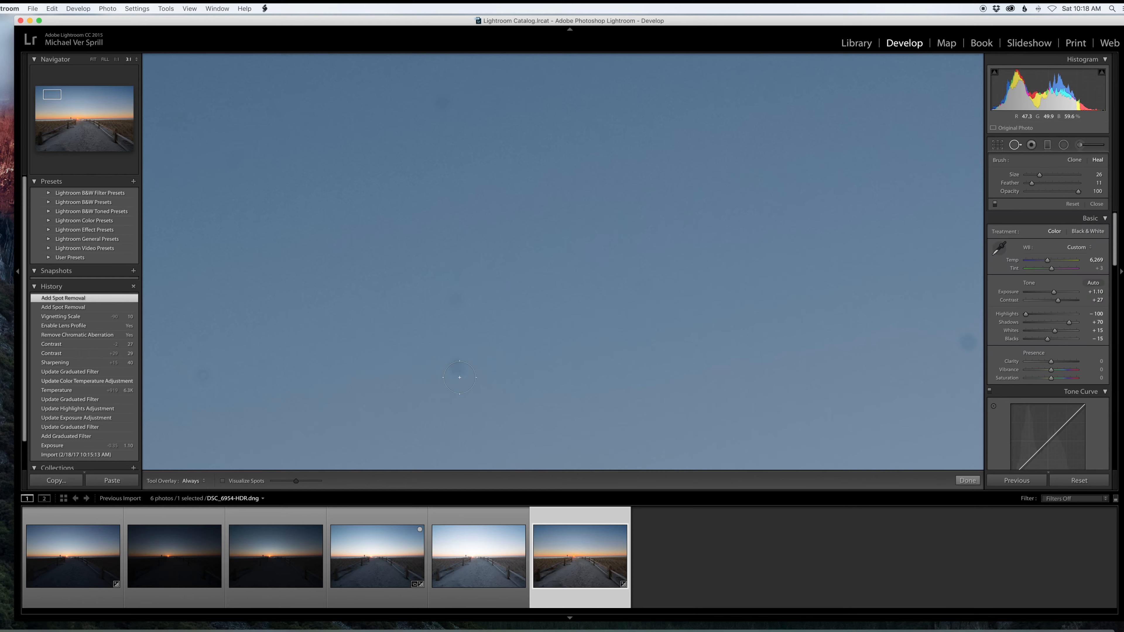
{"action": "left_click", "coordinate": [458, 367]}
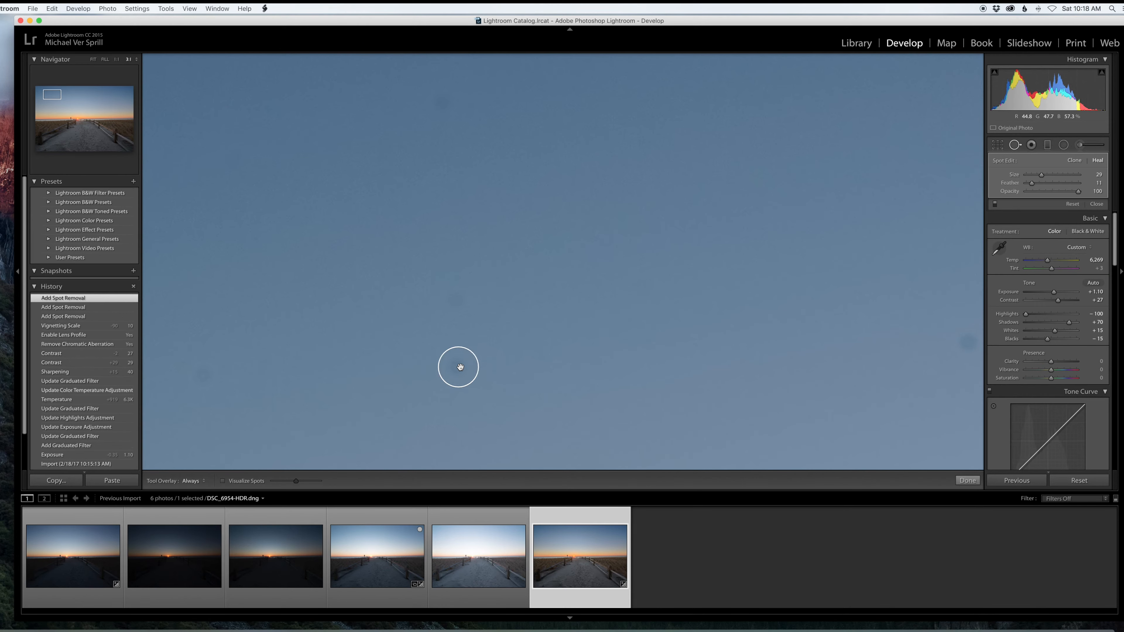
{"action": "left_click", "coordinate": [969, 481]}
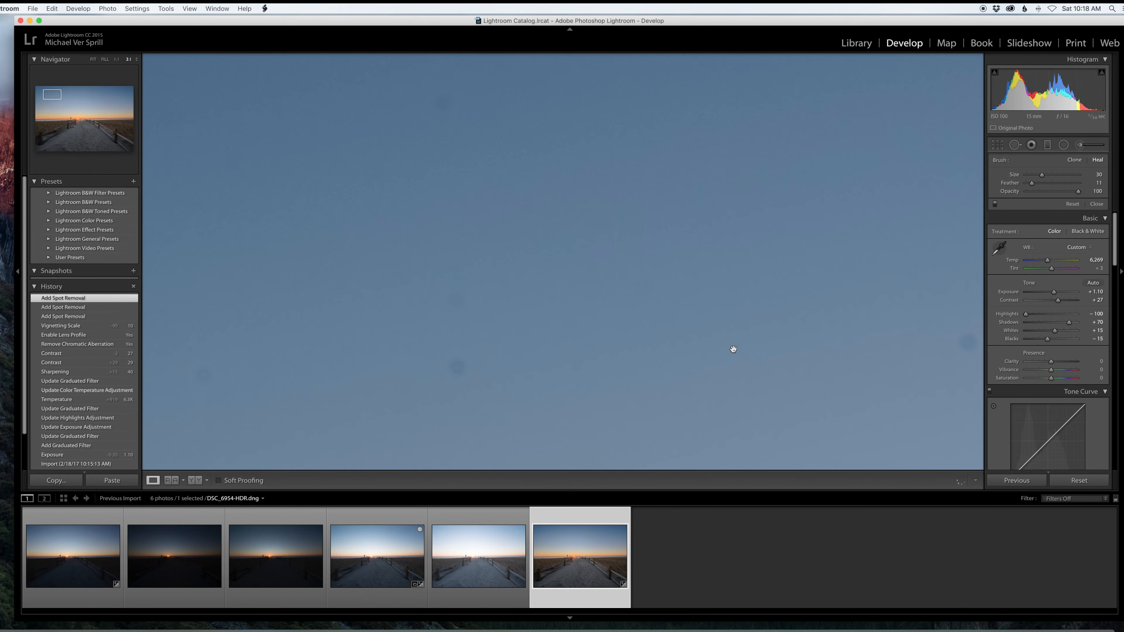
Step: Set the whole photo's clarity to +4, vibrance to +3 and saturation to +9
{"action": "left_click", "coordinate": [729, 348]}
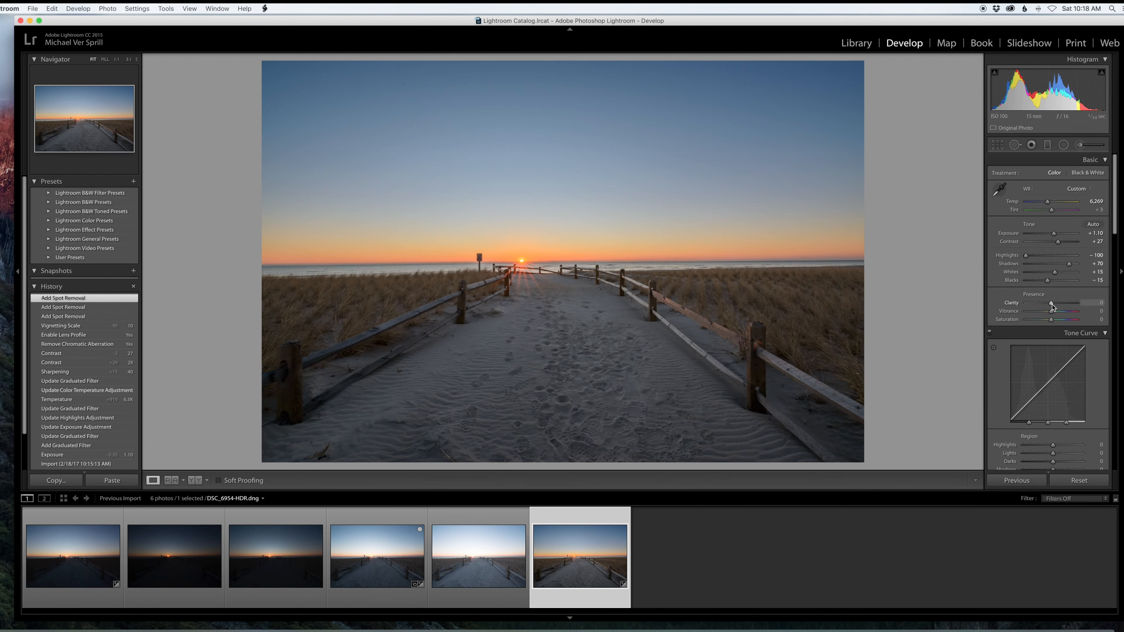
{"action": "mouse_move", "coordinate": [1051, 304]}
{"action": "left_mouse_down"}
{"action": "mouse_move", "coordinate": [1066, 305]}
{"action": "mouse_move", "coordinate": [1053, 314]}
{"action": "left_mouse_up"}
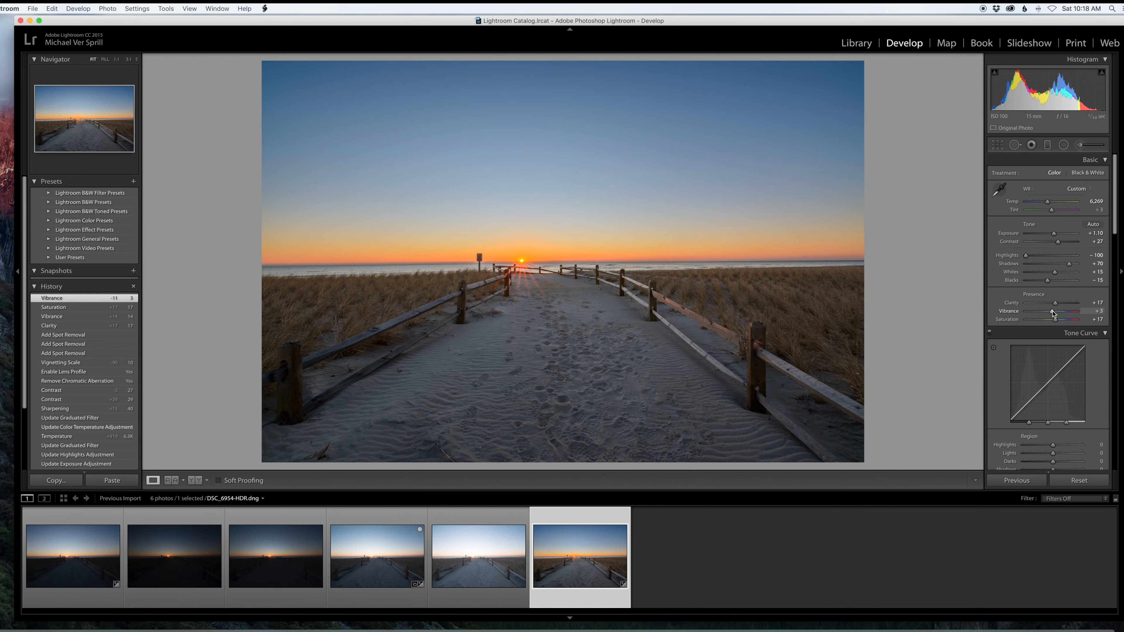
{"action": "left_click_drag", "start_coordinate": [1057, 306], "coordinate": [1054, 305]}
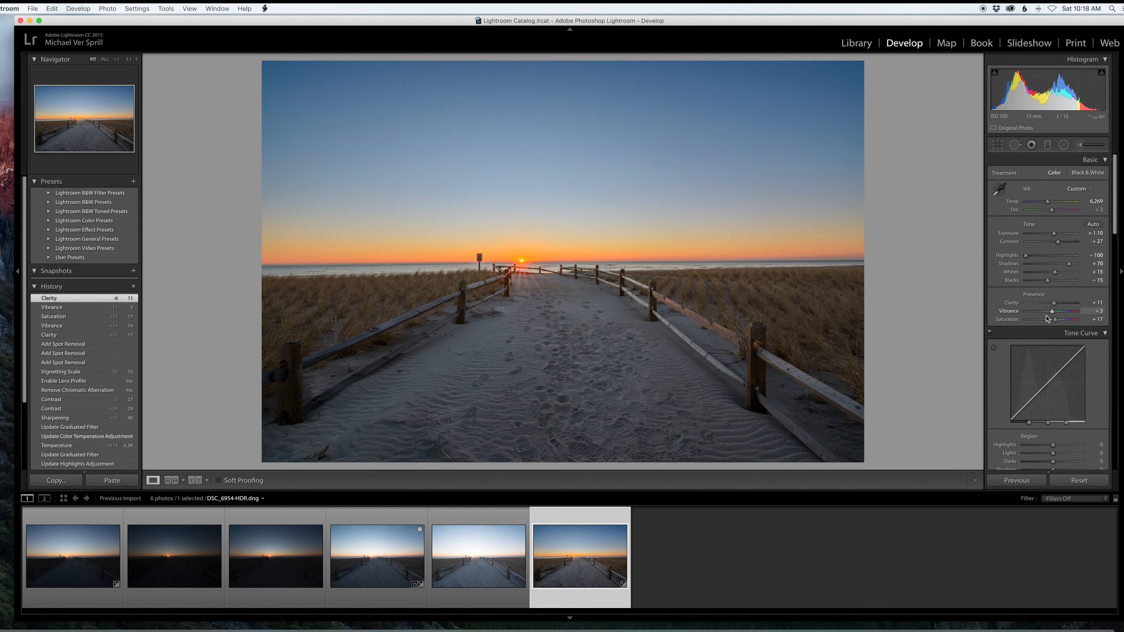
{"action": "left_click_drag", "start_coordinate": [1055, 320], "coordinate": [1053, 322]}
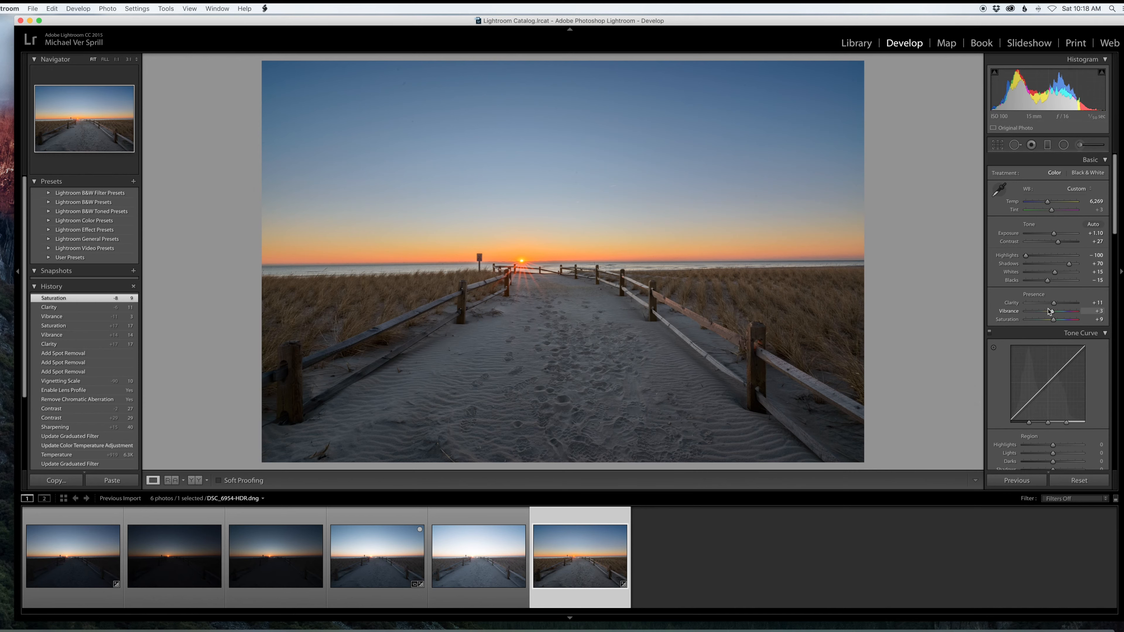
{"action": "left_click_drag", "start_coordinate": [1055, 305], "coordinate": [1053, 305]}
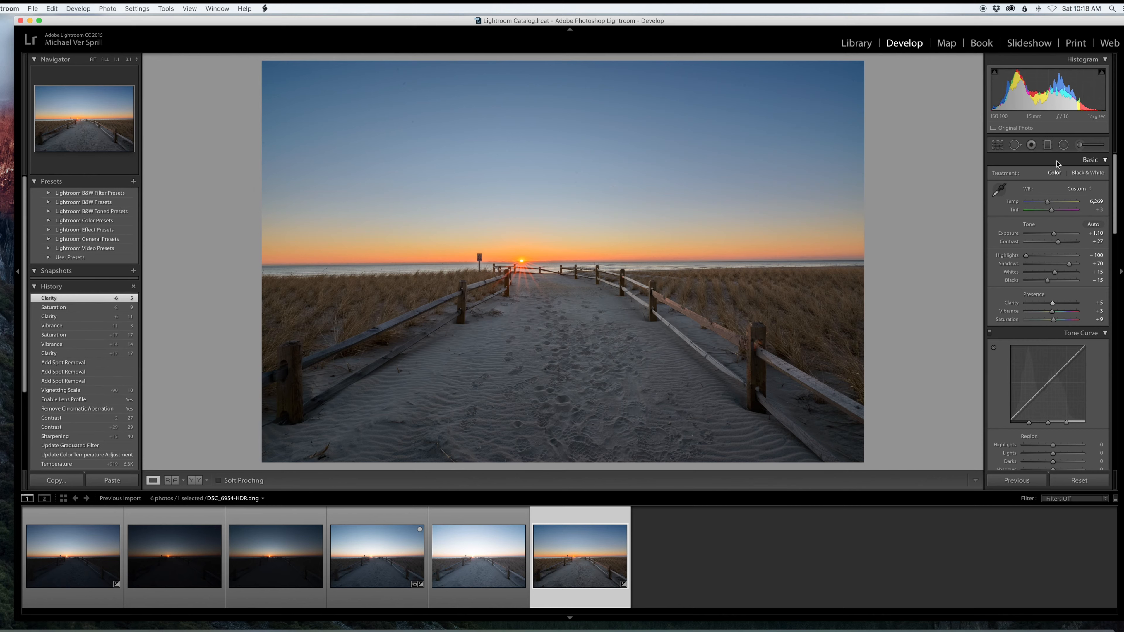
{"action": "left_click_drag", "start_coordinate": [1053, 304], "coordinate": [1052, 304]}
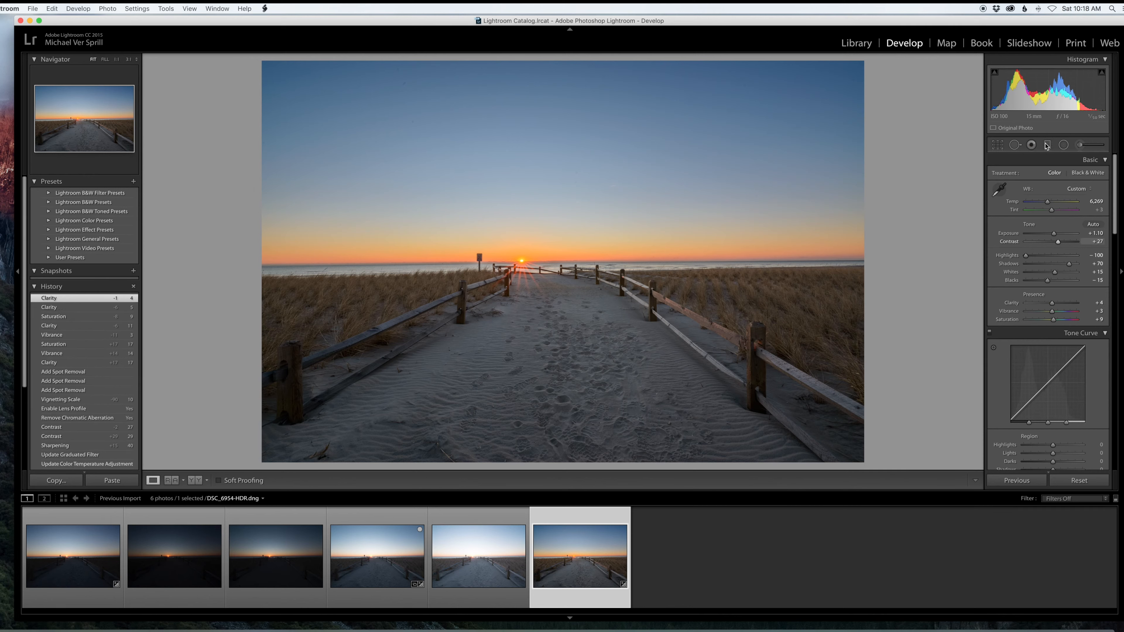
Step: Add an elliptical radial filter over the sandy path between the fences, with its clarity at 47
{"action": "left_click", "coordinate": [1063, 145]}
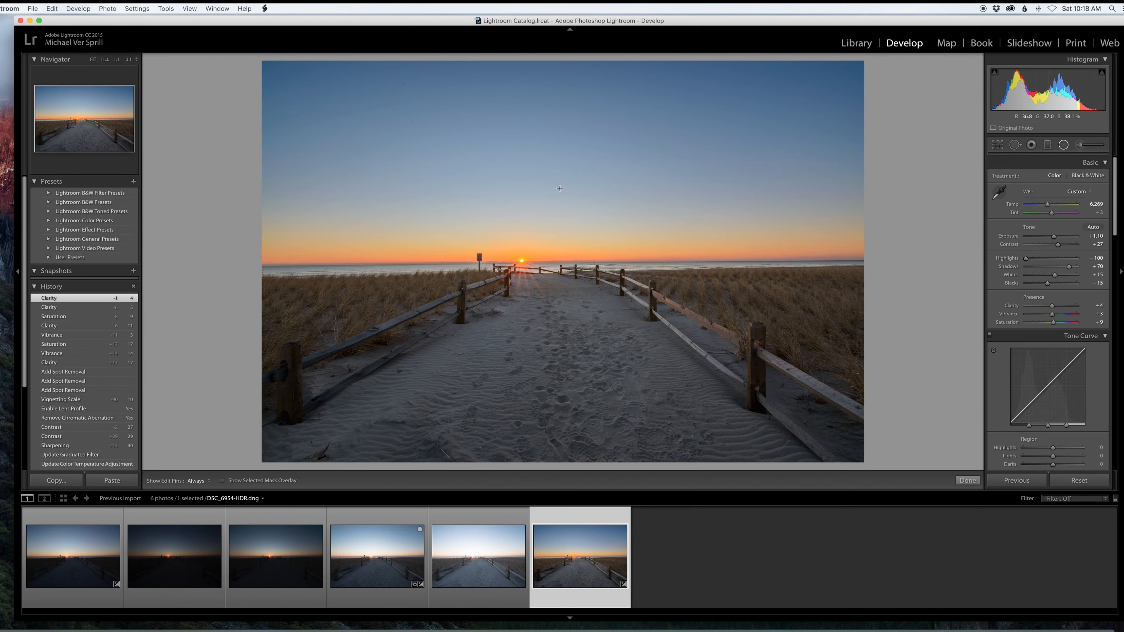
{"action": "mouse_move", "coordinate": [508, 351]}
{"action": "left_mouse_down"}
{"action": "mouse_move", "coordinate": [701, 409]}
{"action": "mouse_move", "coordinate": [742, 440]}
{"action": "mouse_move", "coordinate": [735, 431]}
{"action": "left_mouse_up"}
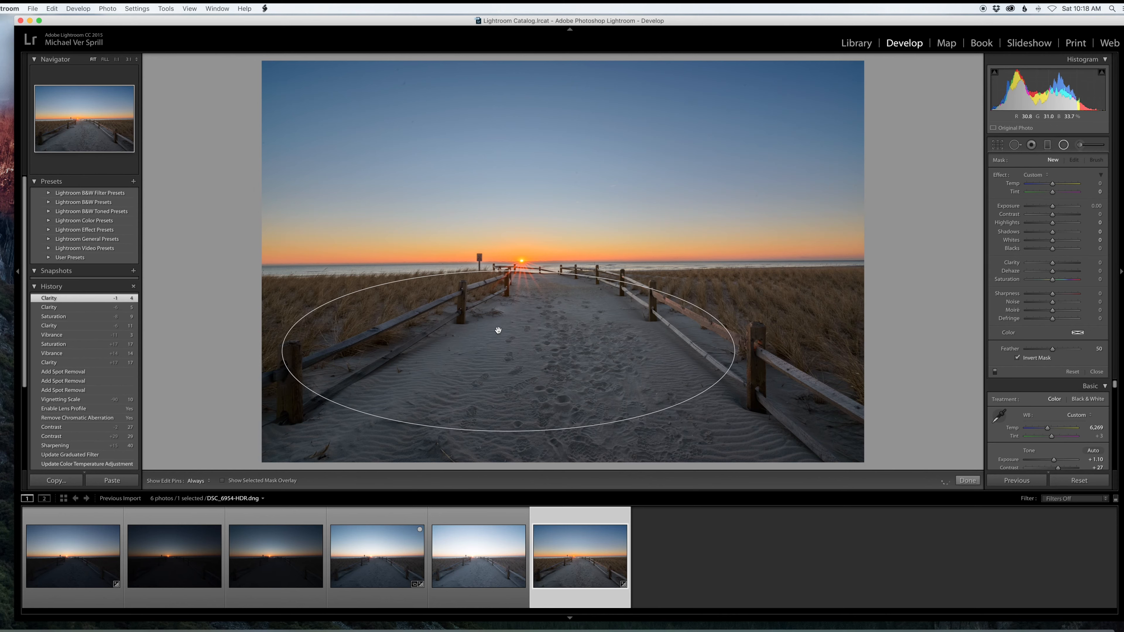
{"action": "left_click_drag", "start_coordinate": [506, 339], "coordinate": [540, 370]}
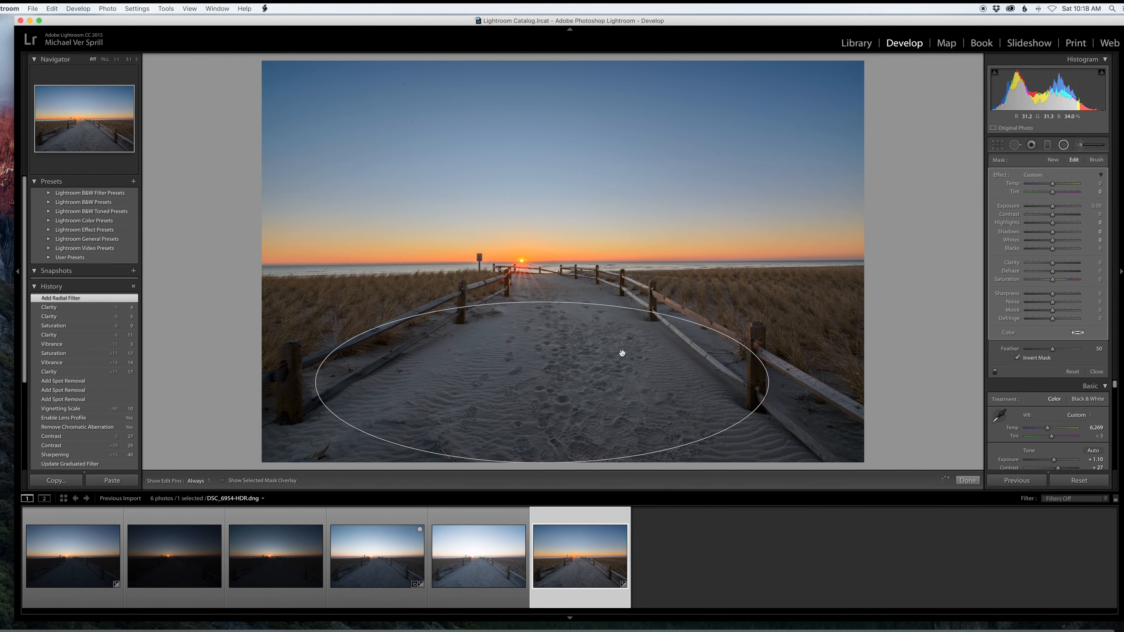
{"action": "left_click", "coordinate": [1064, 265]}
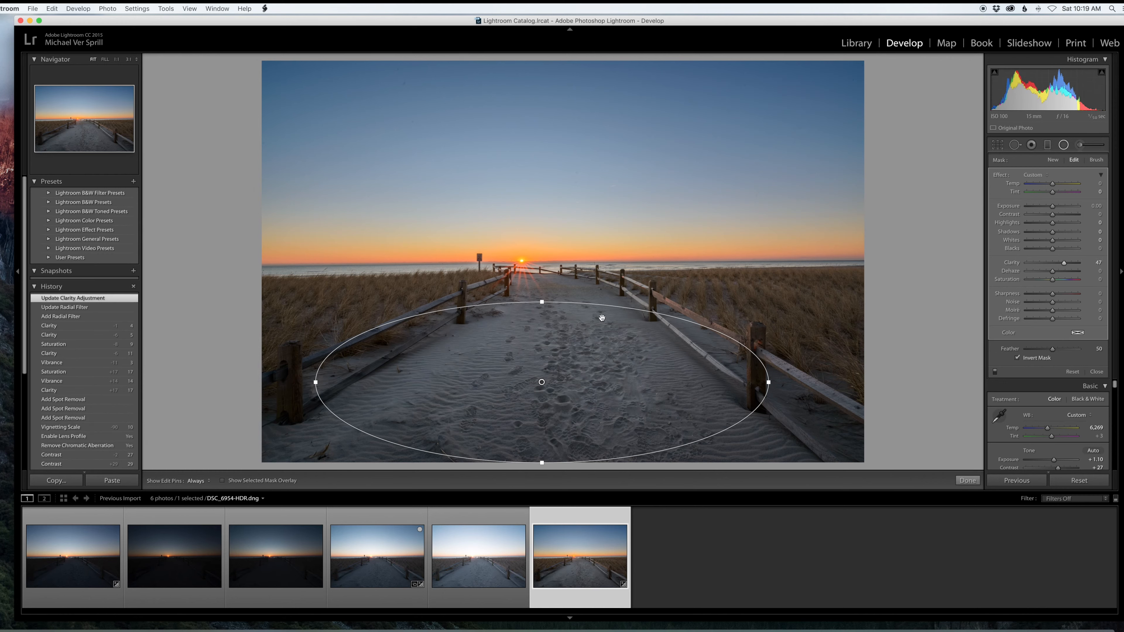
Step: Stretch the path's radial filter vertically toward the far end of the path and reduce its clarity slightly
{"action": "left_click_drag", "start_coordinate": [541, 306], "coordinate": [541, 294]}
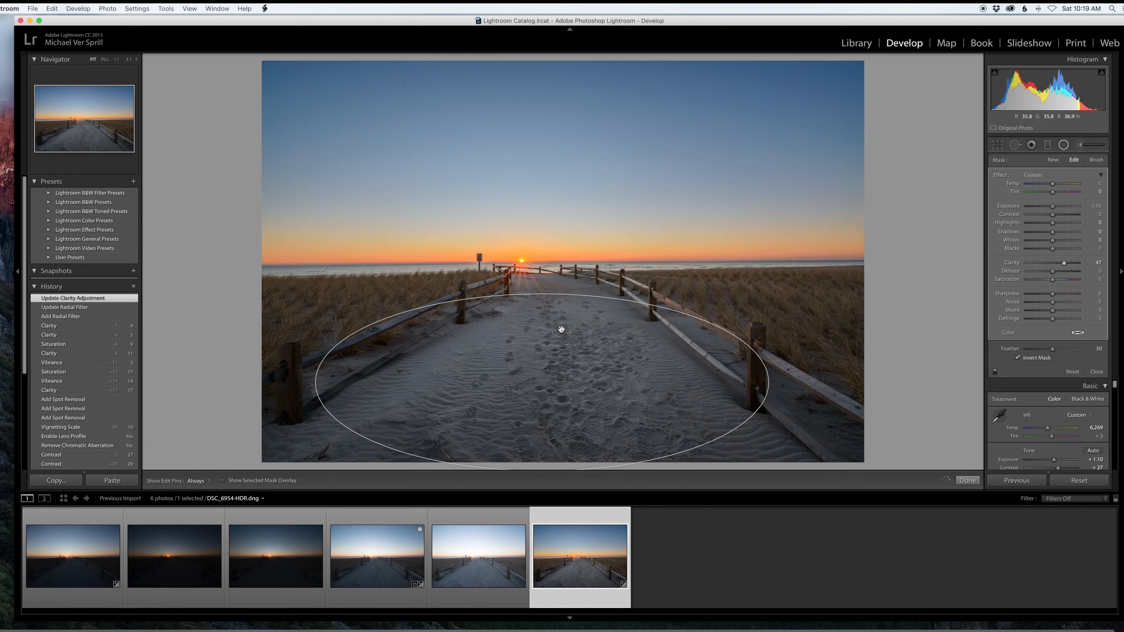
{"action": "left_click_drag", "start_coordinate": [541, 294], "coordinate": [542, 287]}
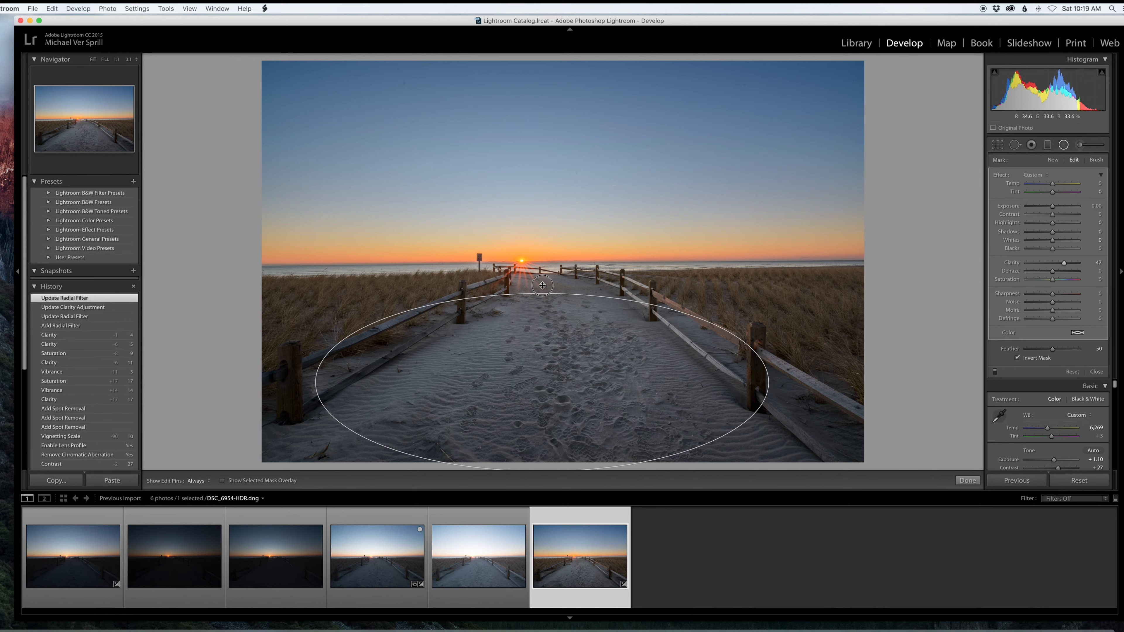
{"action": "mouse_move", "coordinate": [1064, 263]}
{"action": "left_mouse_down"}
{"action": "mouse_move", "coordinate": [1079, 263]}
{"action": "mouse_move", "coordinate": [1061, 265]}
{"action": "left_mouse_up"}
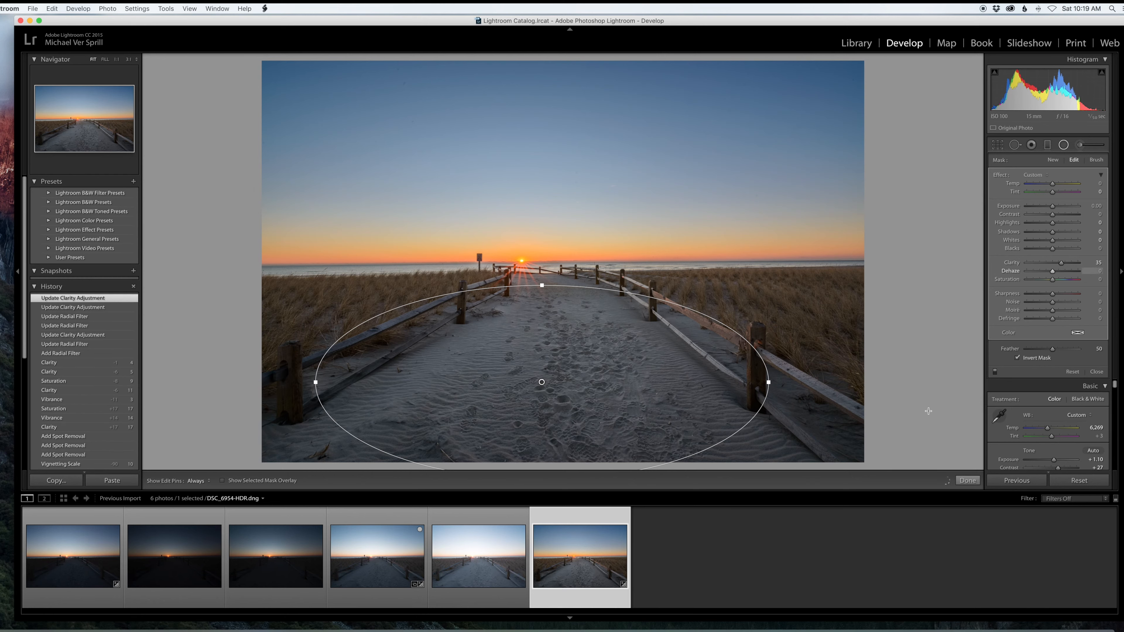
{"action": "left_click", "coordinate": [966, 481]}
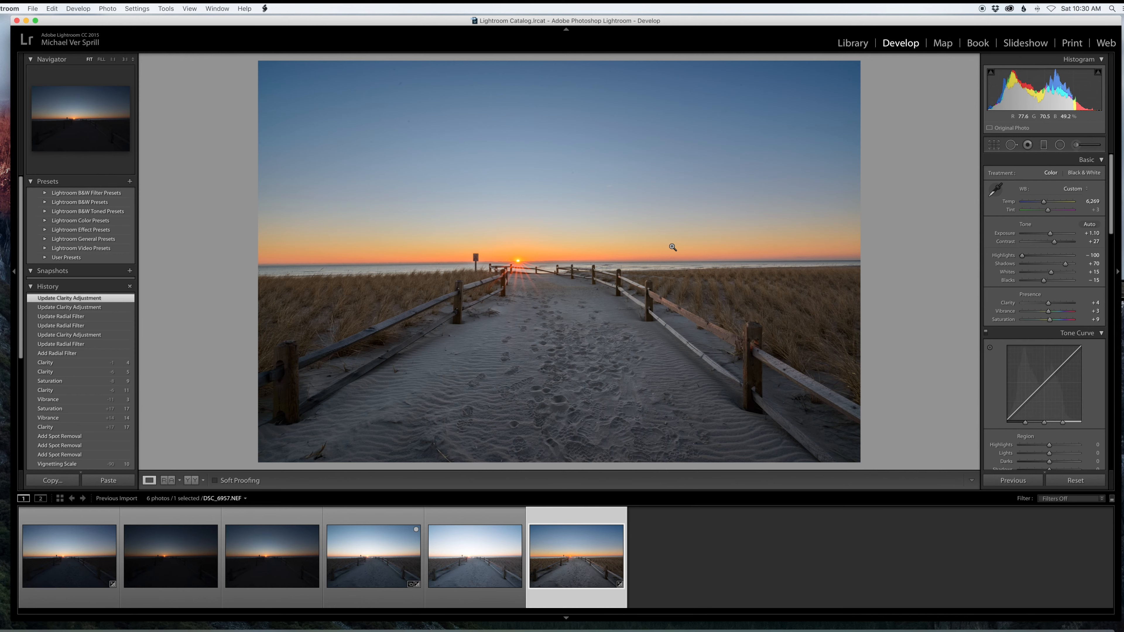
Step: Send the HDR photo to Adobe Photoshop CC 2017 for editing
{"action": "left_click", "coordinate": [107, 9]}
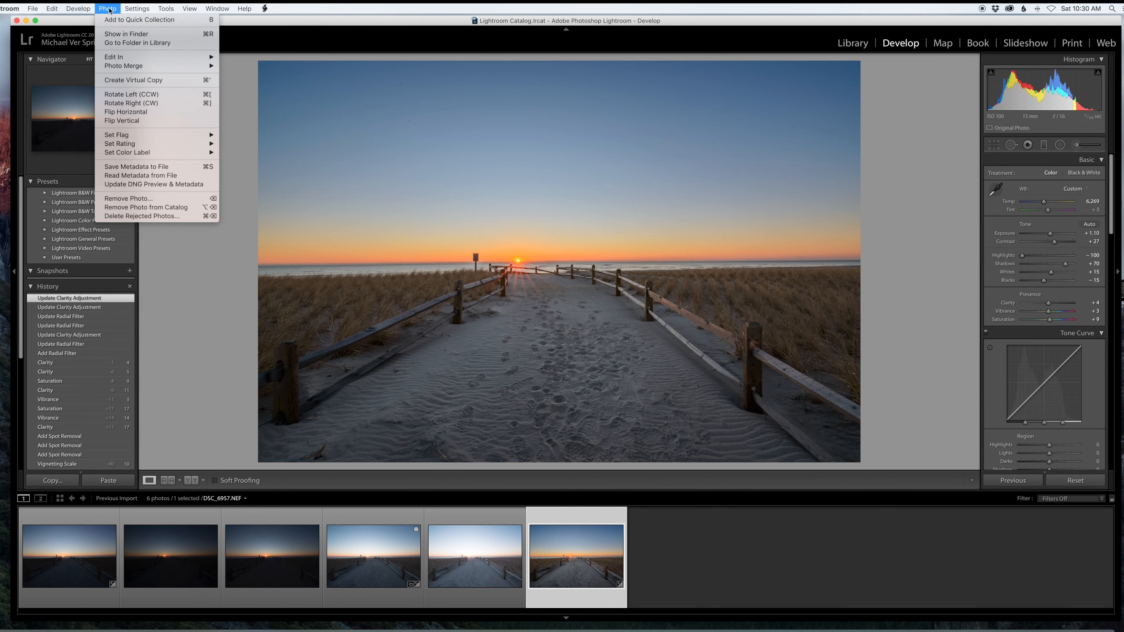
{"action": "mouse_move", "coordinate": [180, 56]}
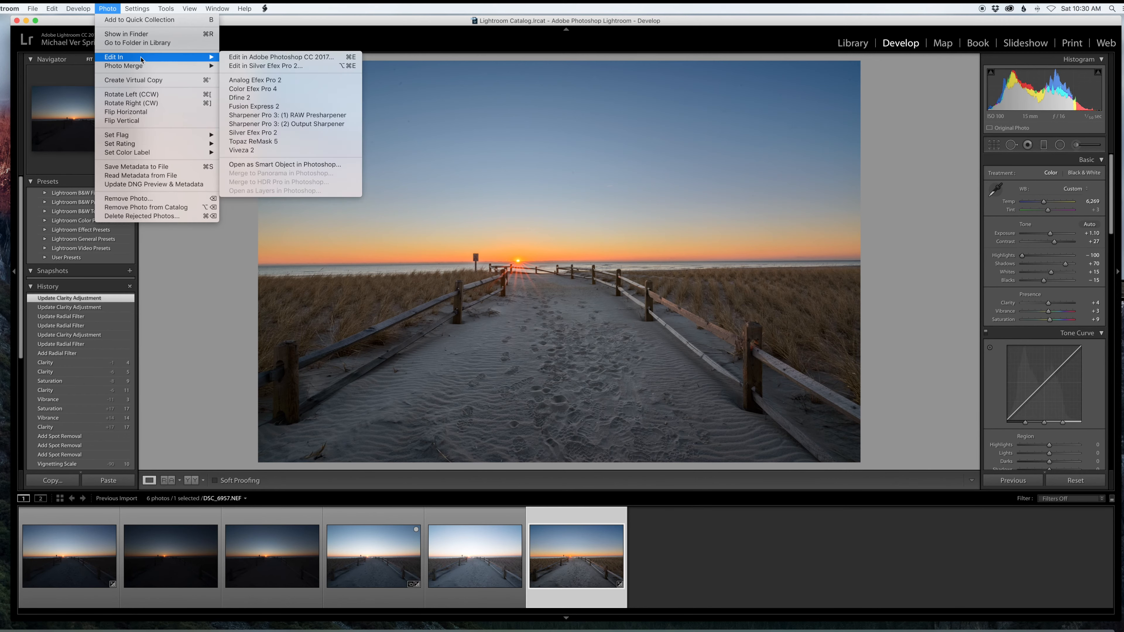
{"action": "left_click", "coordinate": [262, 57]}
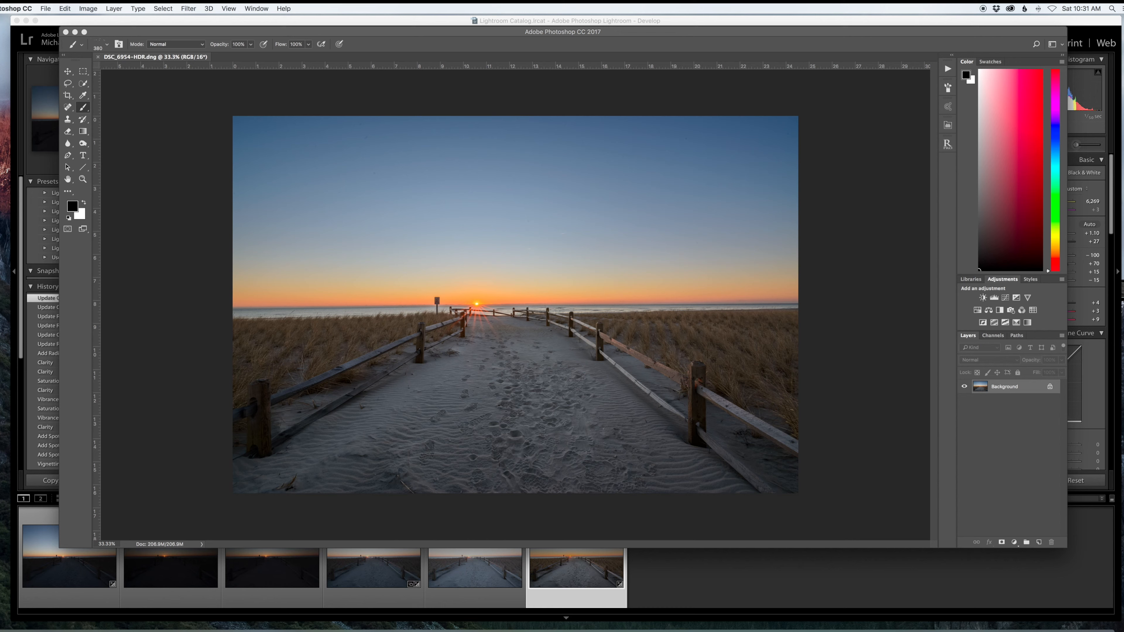
Step: Duplicate the Background layer and add a new empty layer above the copy
{"action": "left_click_drag", "start_coordinate": [1023, 389], "coordinate": [1039, 541]}
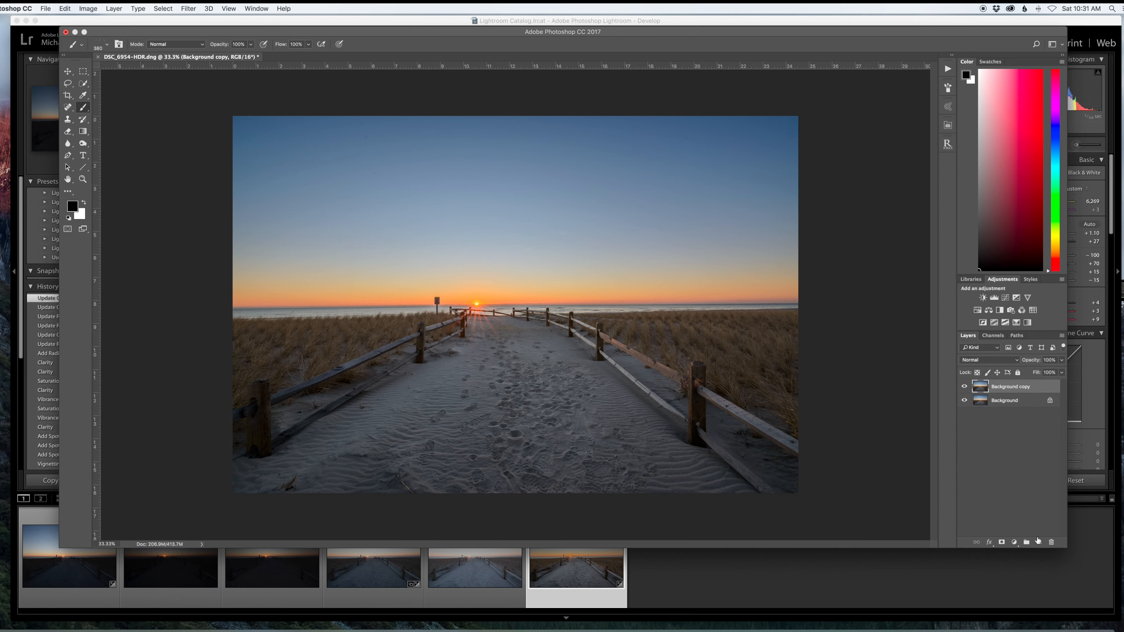
{"action": "left_click", "coordinate": [1038, 541]}
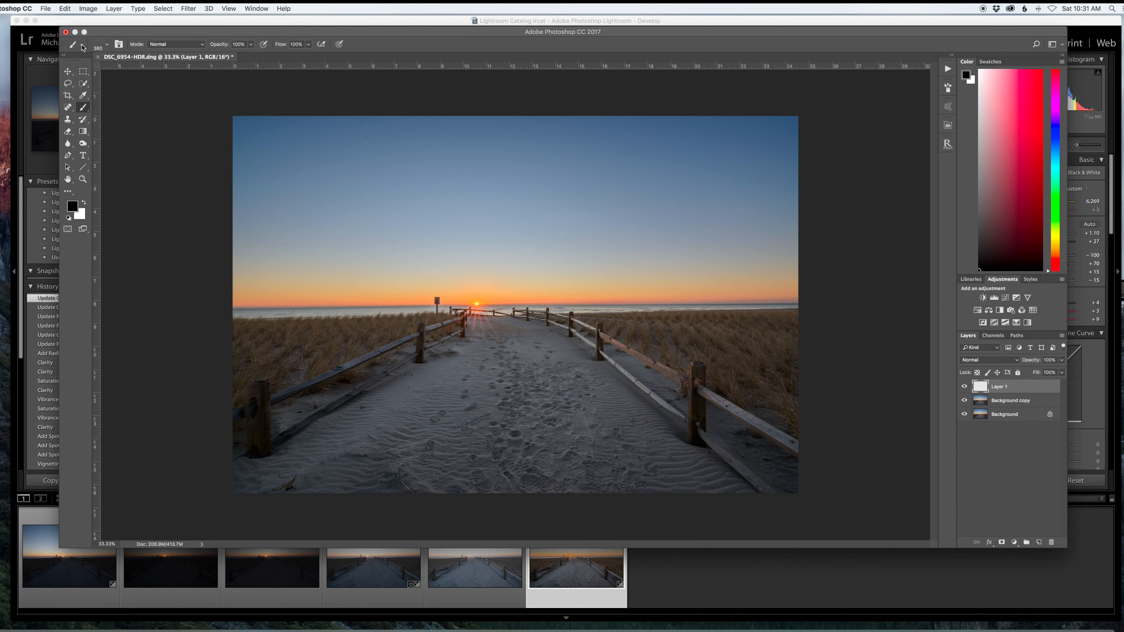
Step: Choose the flock-of-birds brush at about 509 px and stamp a small black flock just above the horizon
{"action": "left_click", "coordinate": [81, 44]}
{"action": "left_click", "coordinate": [107, 44]}
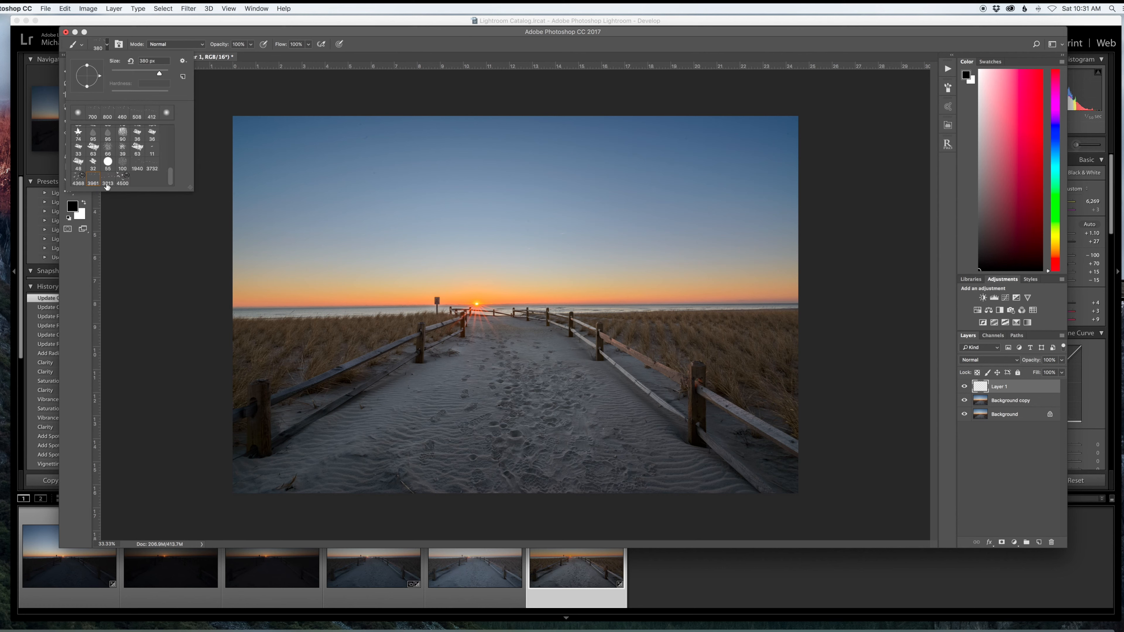
{"action": "left_click", "coordinate": [108, 179]}
{"action": "mouse_move", "coordinate": [168, 75]}
{"action": "left_mouse_down"}
{"action": "mouse_move", "coordinate": [147, 75]}
{"action": "mouse_move", "coordinate": [162, 73]}
{"action": "left_mouse_up"}
{"action": "left_click_drag", "start_coordinate": [161, 74], "coordinate": [164, 75]}
{"action": "key", "text": "Return"}
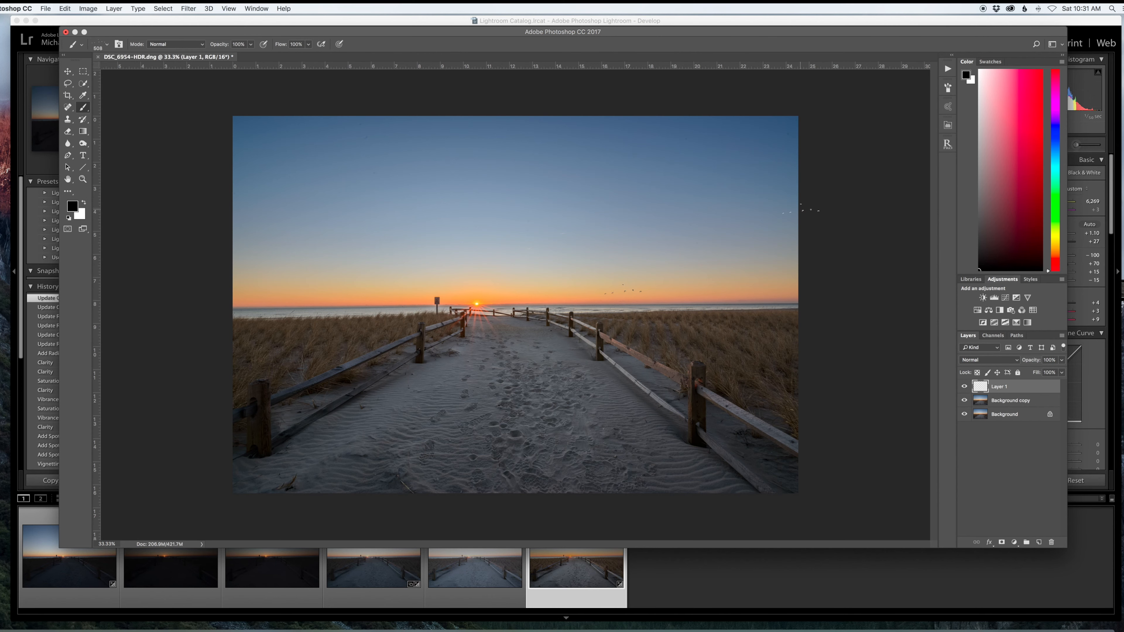
Step: Inspect the birds up close and stamp a second small flock beside the first above the sea horizon
{"action": "key", "text": "super+equal"}
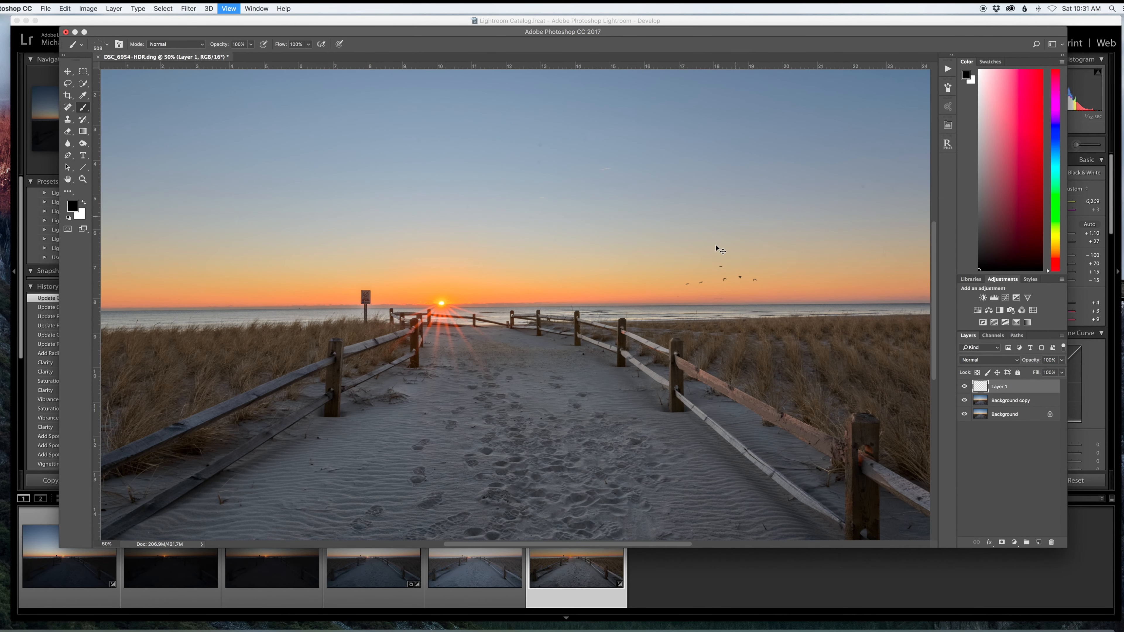
{"action": "key", "text": "super+equal"}
{"action": "key", "text": "super+equal"}
{"action": "scroll", "coordinate": [515, 305], "scroll_direction": "right", "scroll_amount": 8}
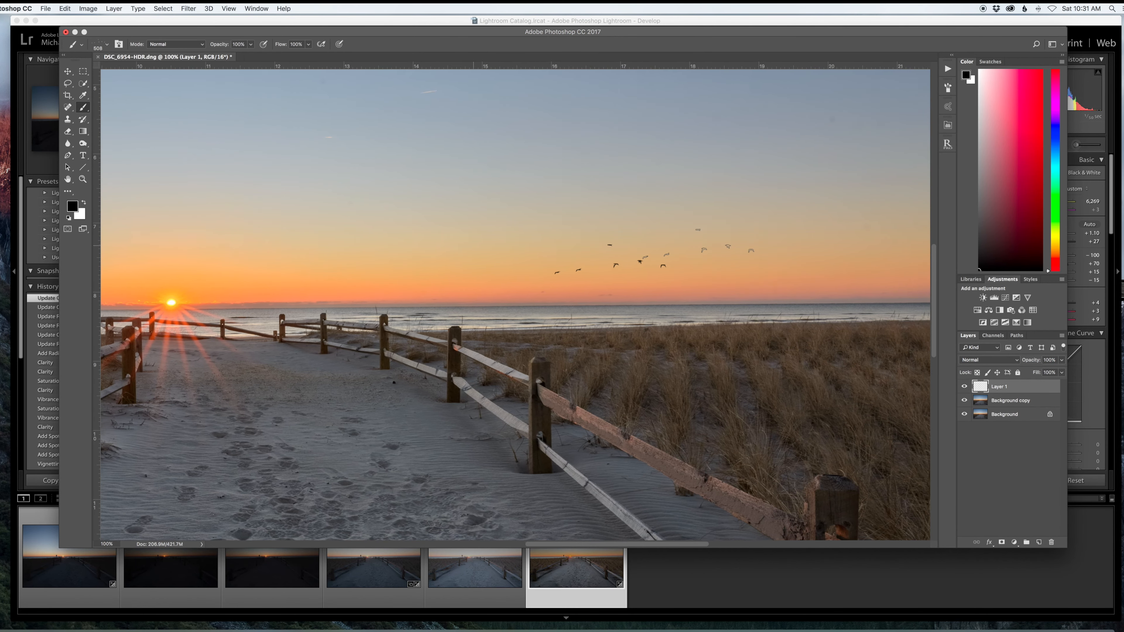
{"action": "scroll", "coordinate": [515, 305], "scroll_direction": "left", "scroll_amount": 4}
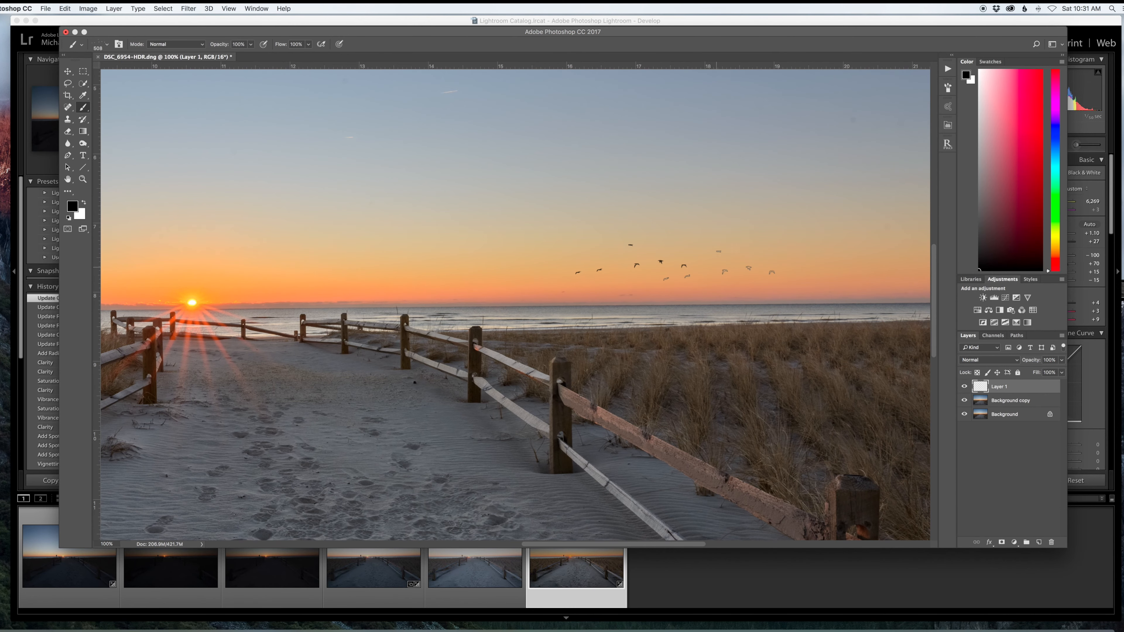
{"action": "scroll", "coordinate": [752, 270], "scroll_direction": "right", "scroll_amount": 3}
{"action": "scroll", "coordinate": [752, 270], "scroll_direction": "left", "scroll_amount": 2}
{"action": "key", "text": "super+minus"}
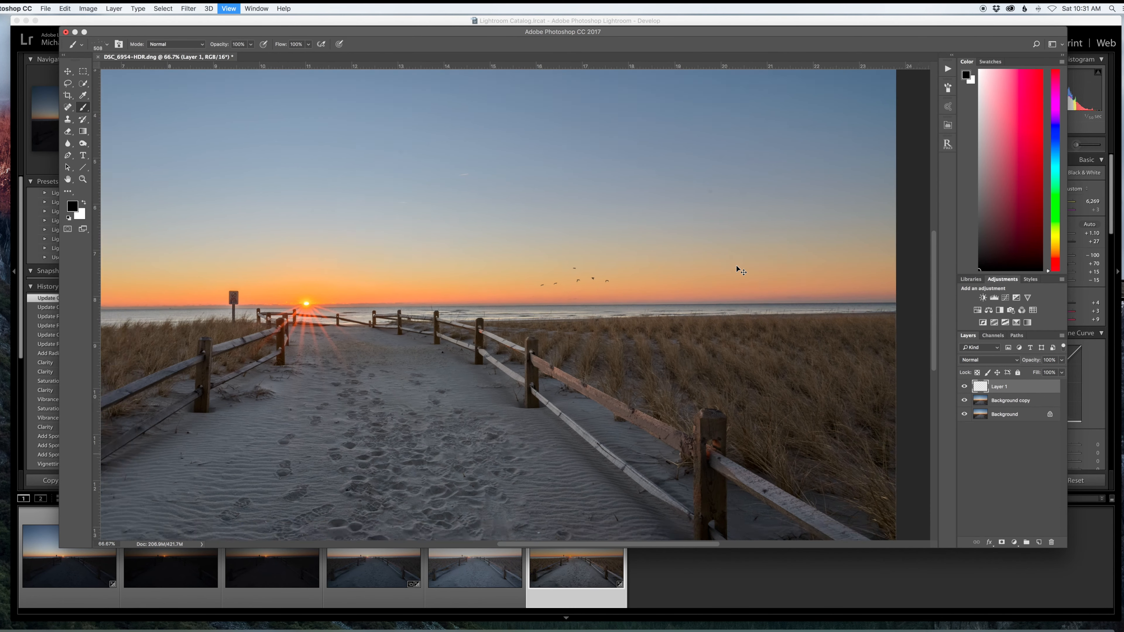
{"action": "key", "text": "super+minus"}
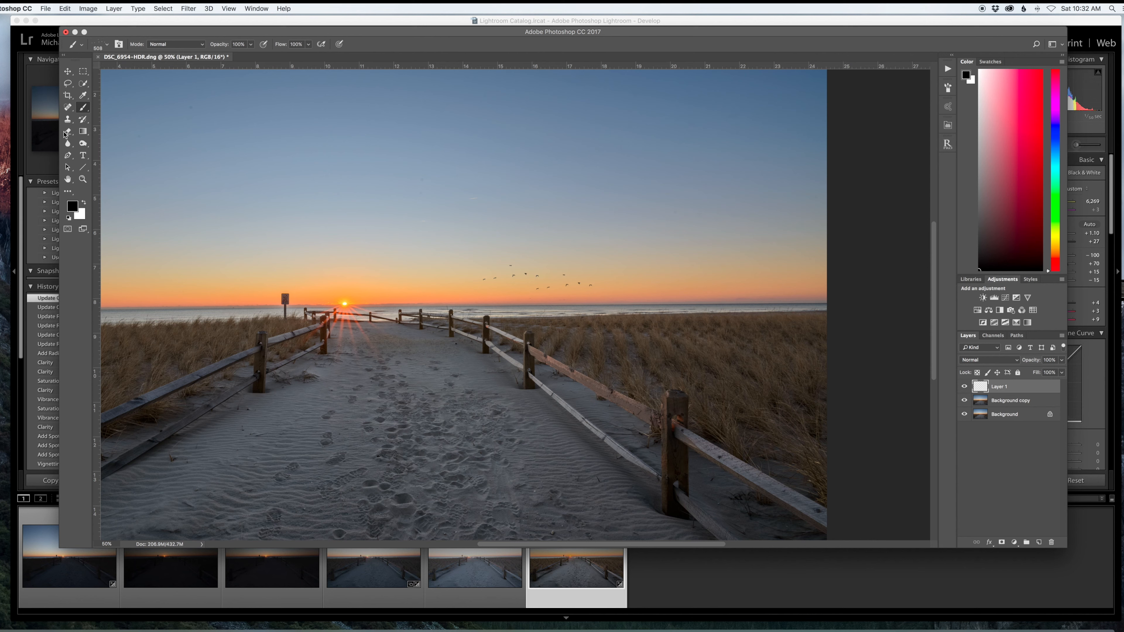
Step: Switch from the flock brush to a small soft round brush and swap the foreground and background colours
{"action": "left_click", "coordinate": [82, 108]}
{"action": "left_click", "coordinate": [105, 108]}
{"action": "left_click", "coordinate": [107, 48]}
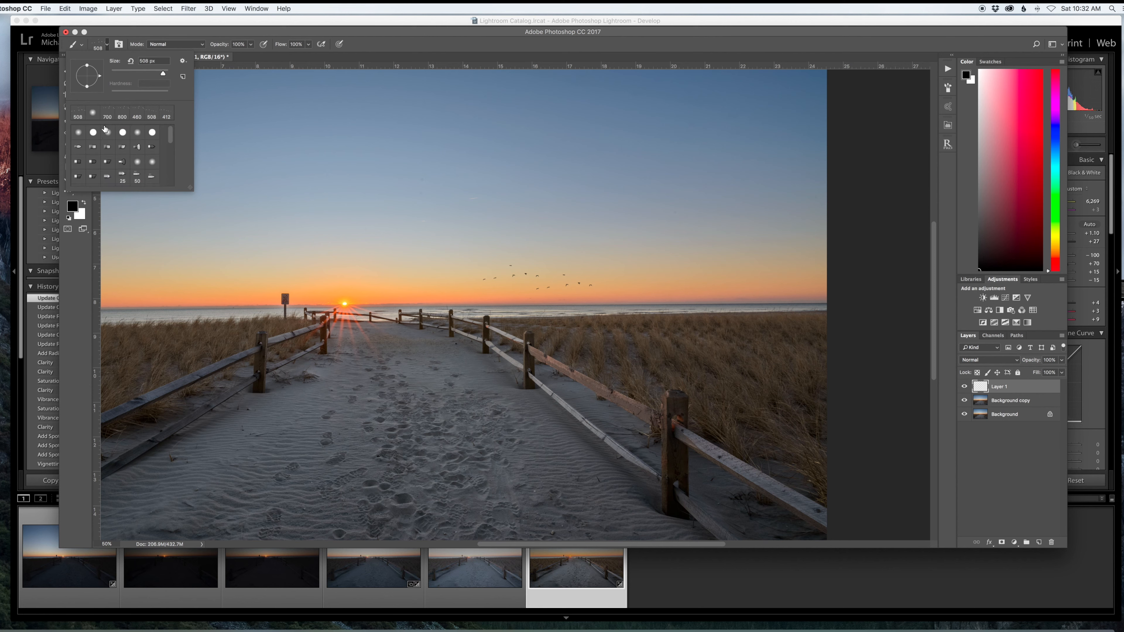
{"action": "left_click", "coordinate": [78, 132]}
{"action": "left_click", "coordinate": [334, 22]}
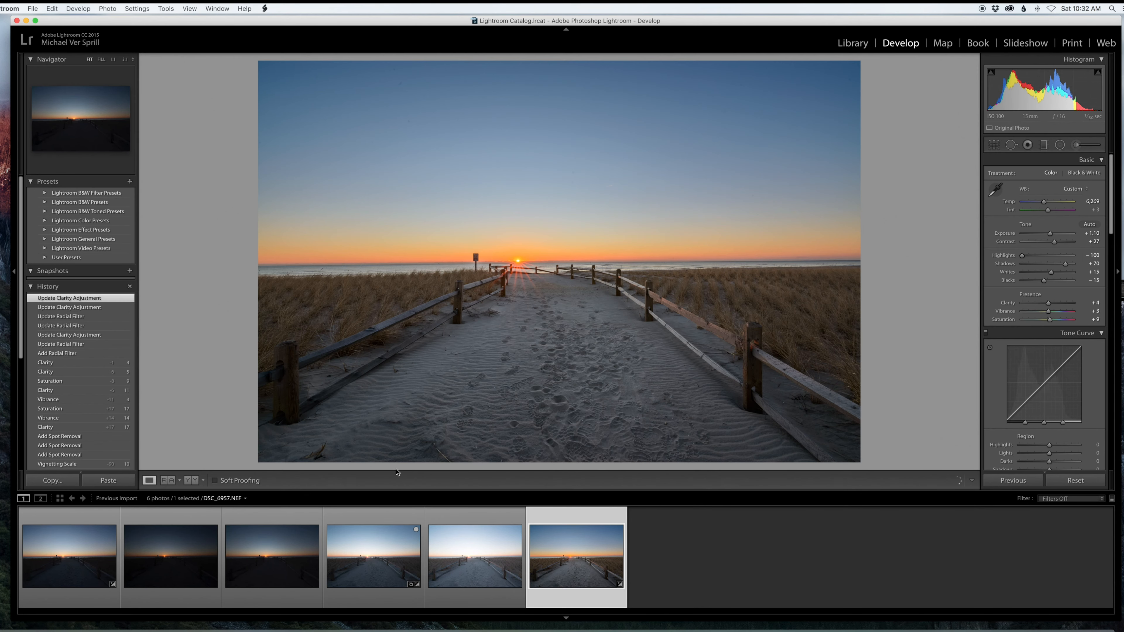
{"action": "left_click", "coordinate": [122, 622]}
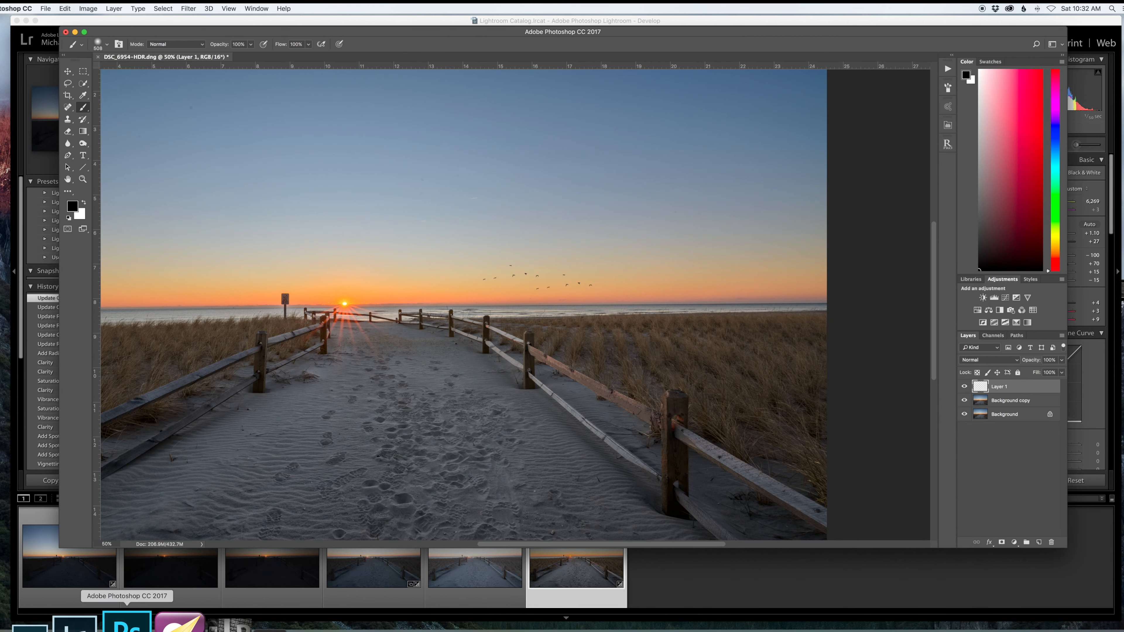
{"action": "key", "text": "x"}
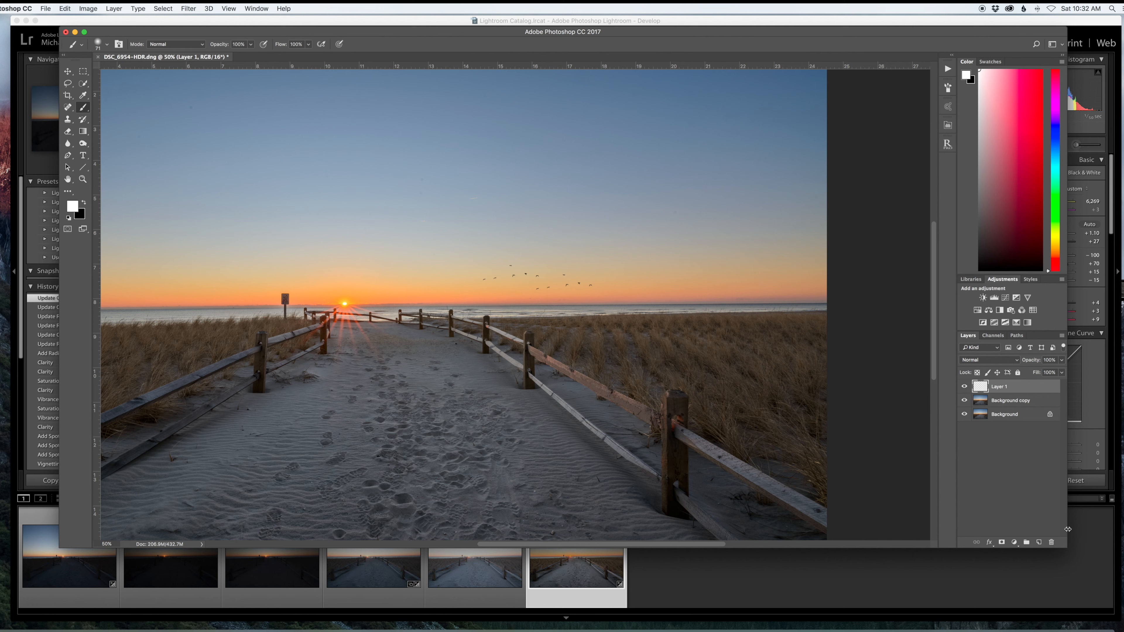
Step: Add a layer mask to the birds layer, paint out a few birds in black, and check the whole composition
{"action": "left_click", "coordinate": [1001, 543]}
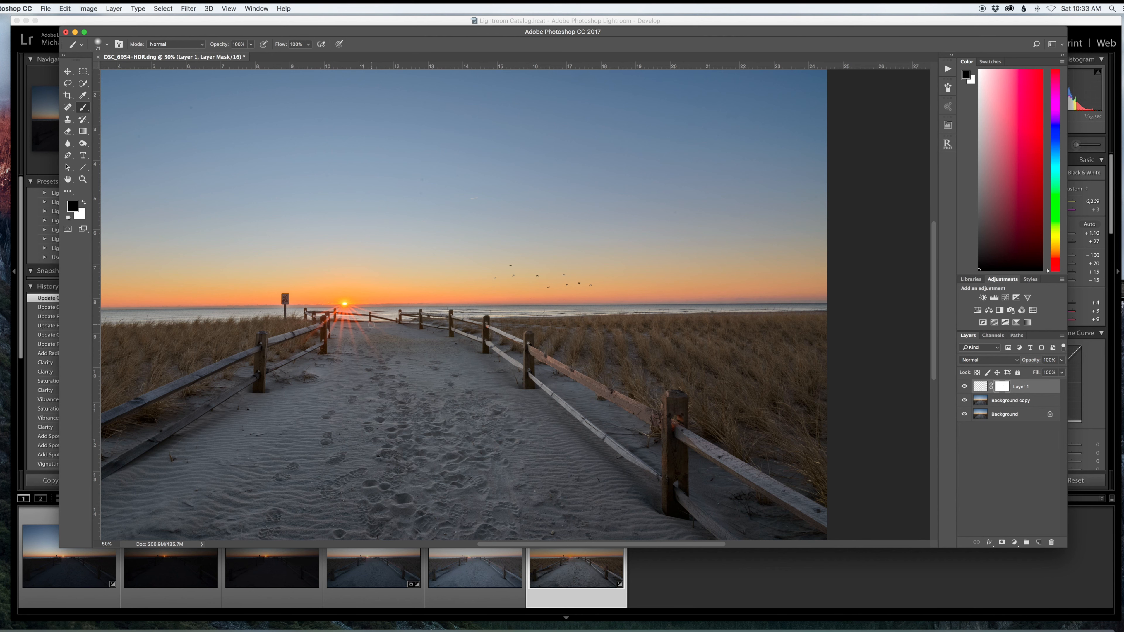
{"action": "key", "text": "super+minus"}
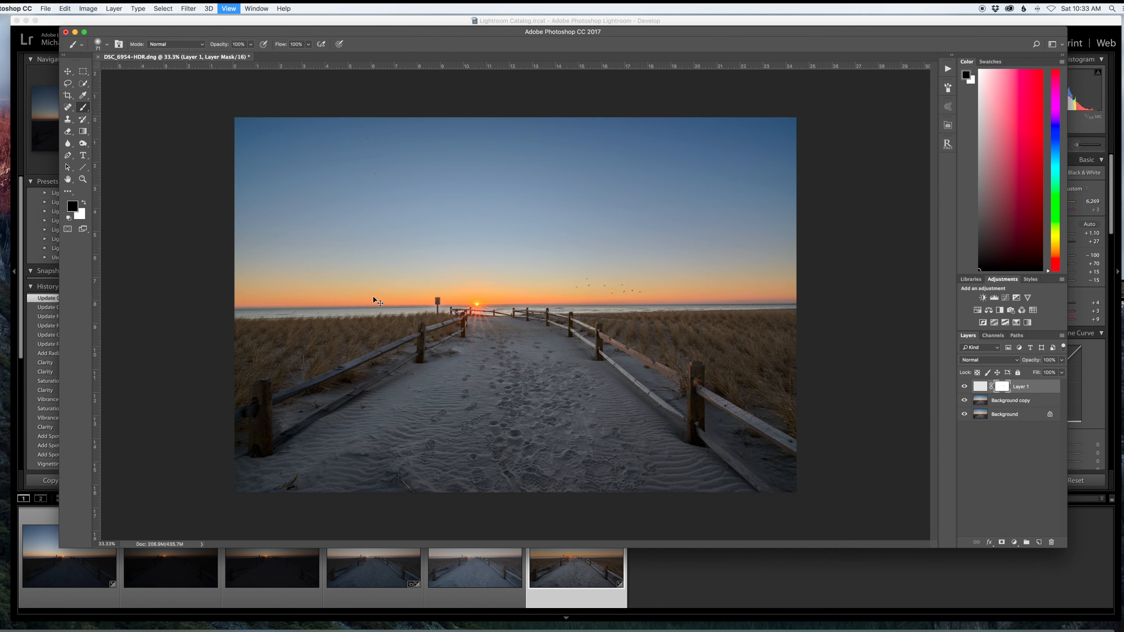
{"action": "key", "text": "super+minus"}
{"action": "key", "text": "super+plus"}
{"action": "key", "text": "super+plus"}
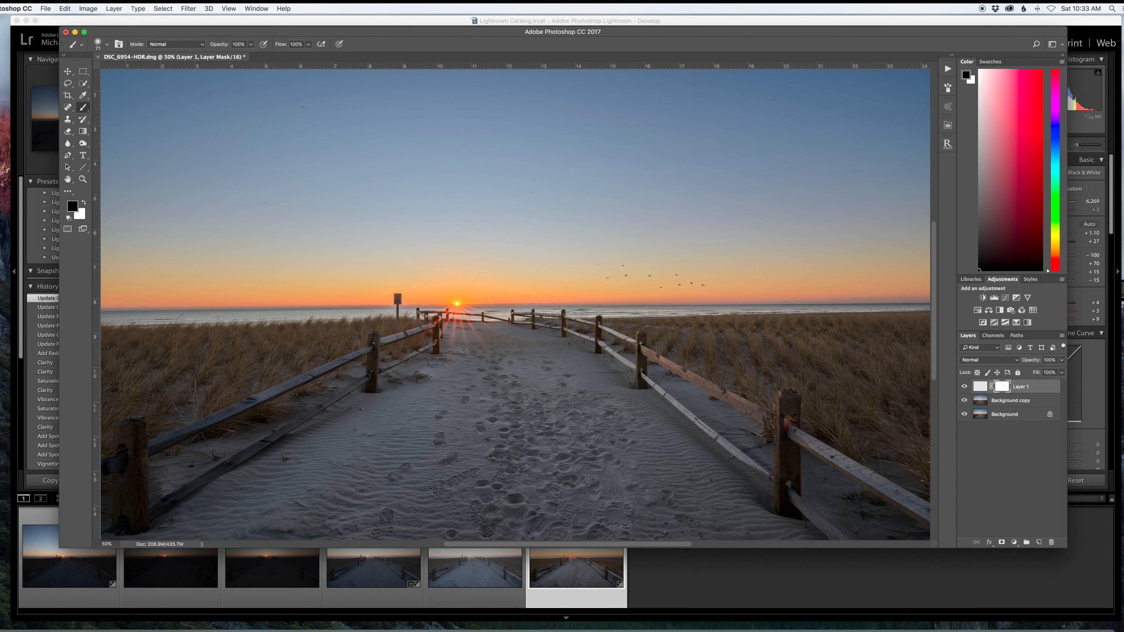
Step: Flatten the image into a single Background layer and save the file
{"action": "right_click", "coordinate": [1011, 415]}
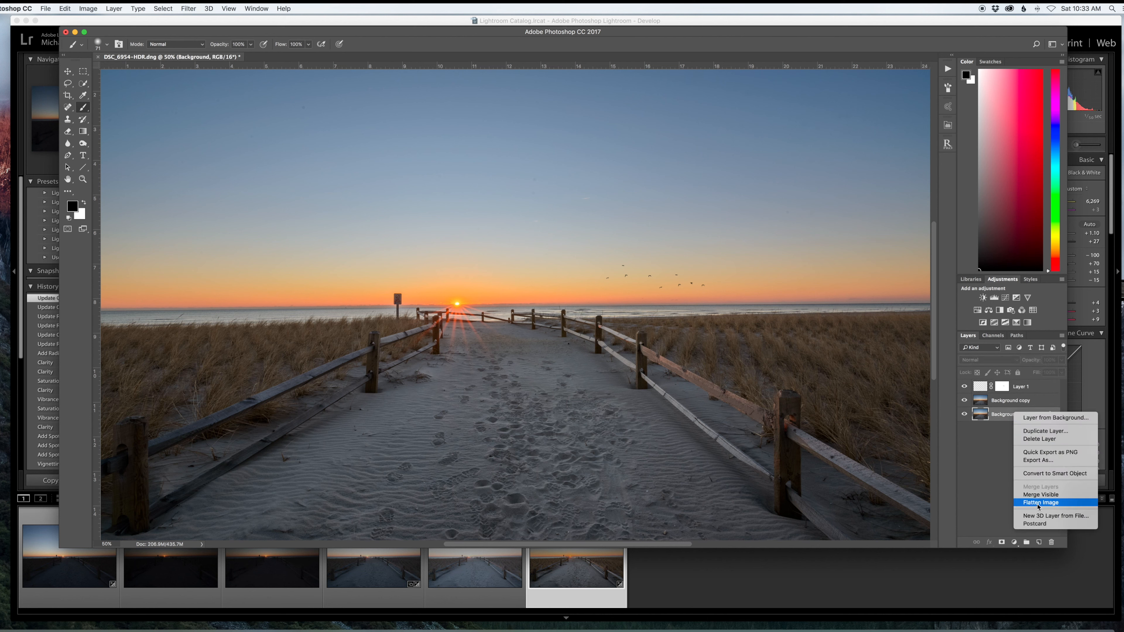
{"action": "left_click", "coordinate": [1038, 502]}
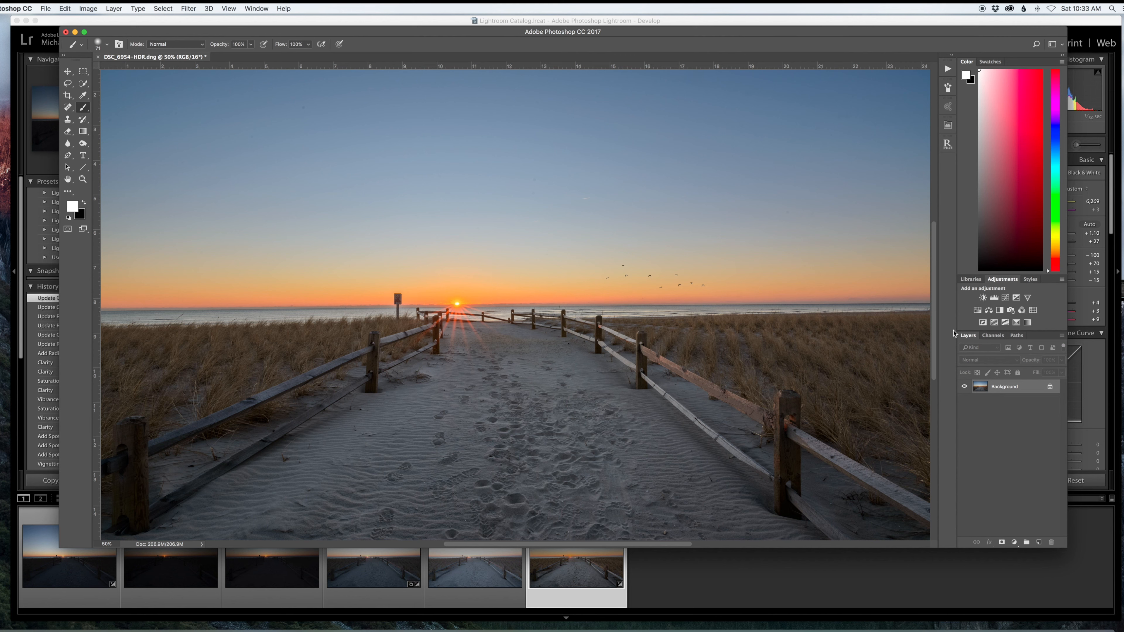
{"action": "left_click", "coordinate": [45, 8]}
{"action": "left_click", "coordinate": [75, 100]}
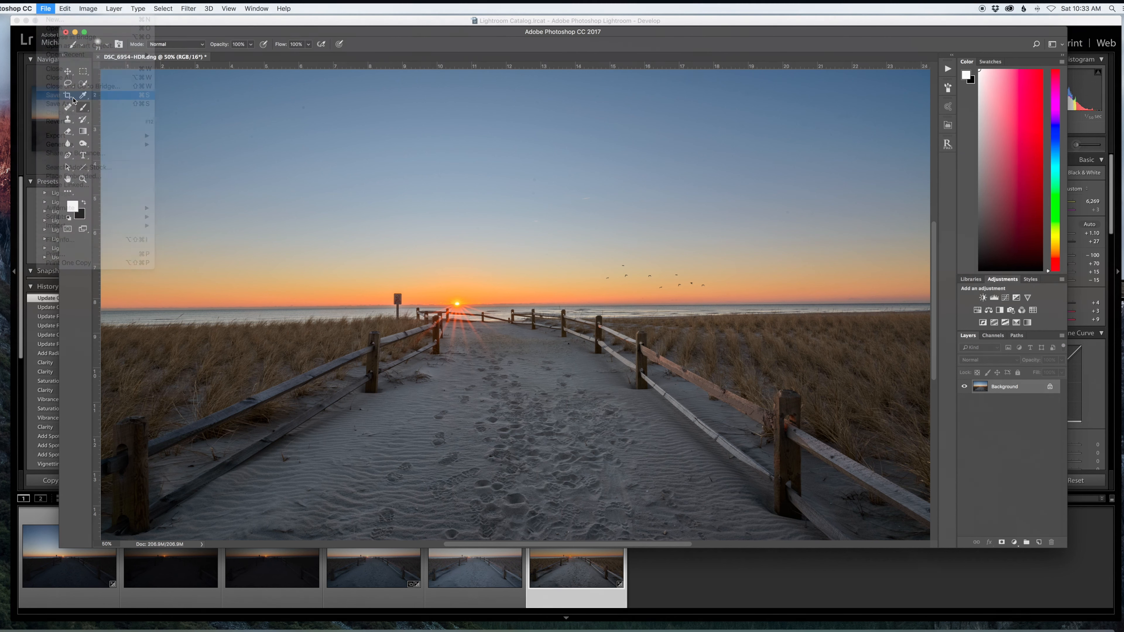